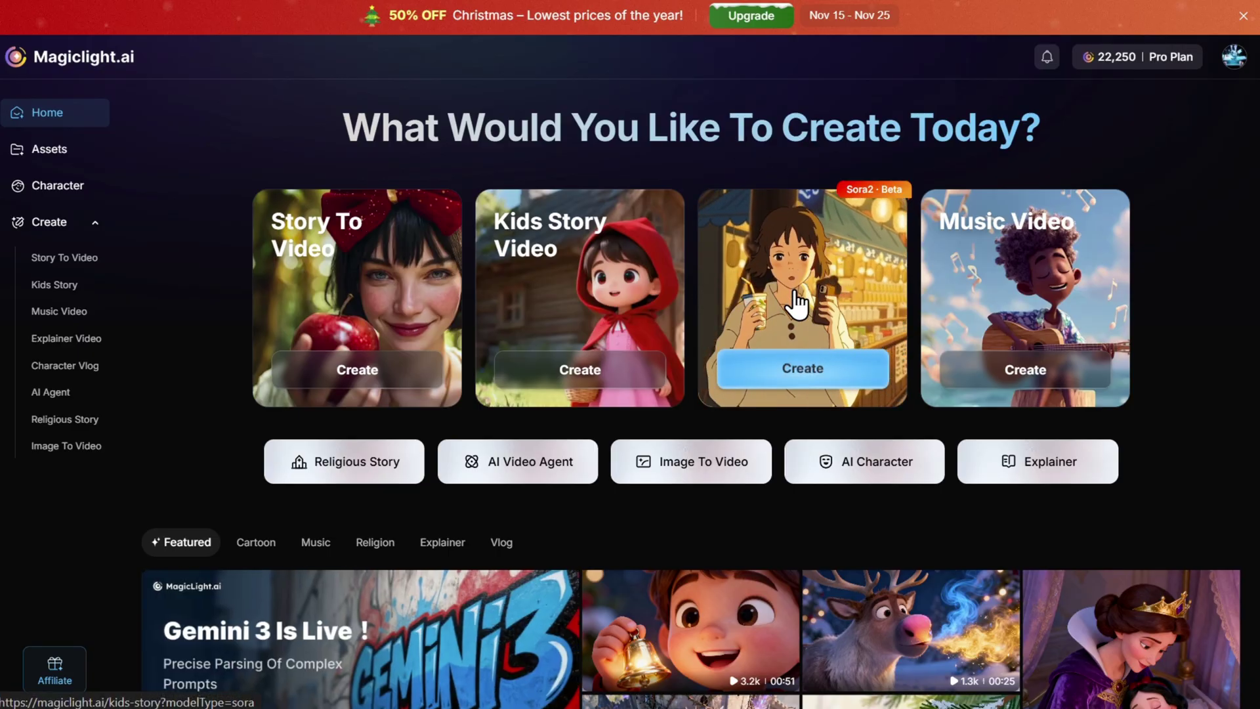
Step: In One-Click Shorts, preview the sample stories and settle on Christmas Origin
{"action": "left_click", "coordinate": [804, 294]}
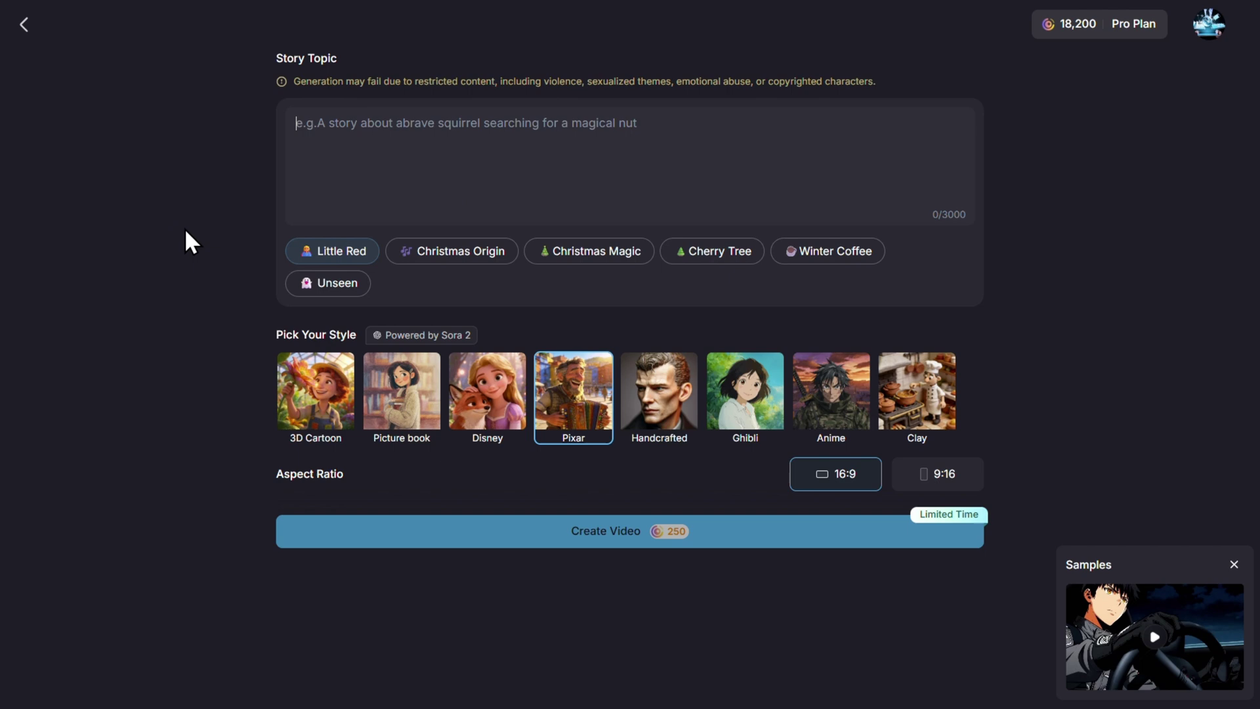
{"action": "left_click", "coordinate": [330, 256]}
{"action": "left_click", "coordinate": [460, 257]}
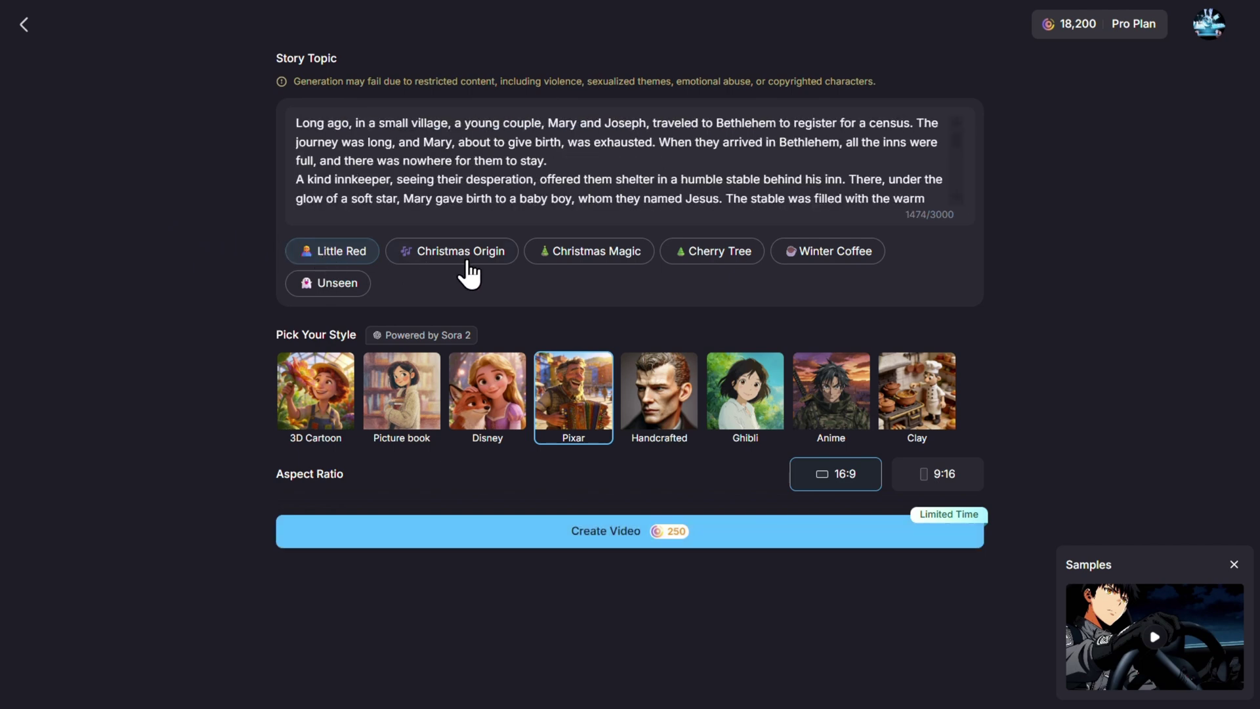
{"action": "left_click", "coordinate": [547, 264]}
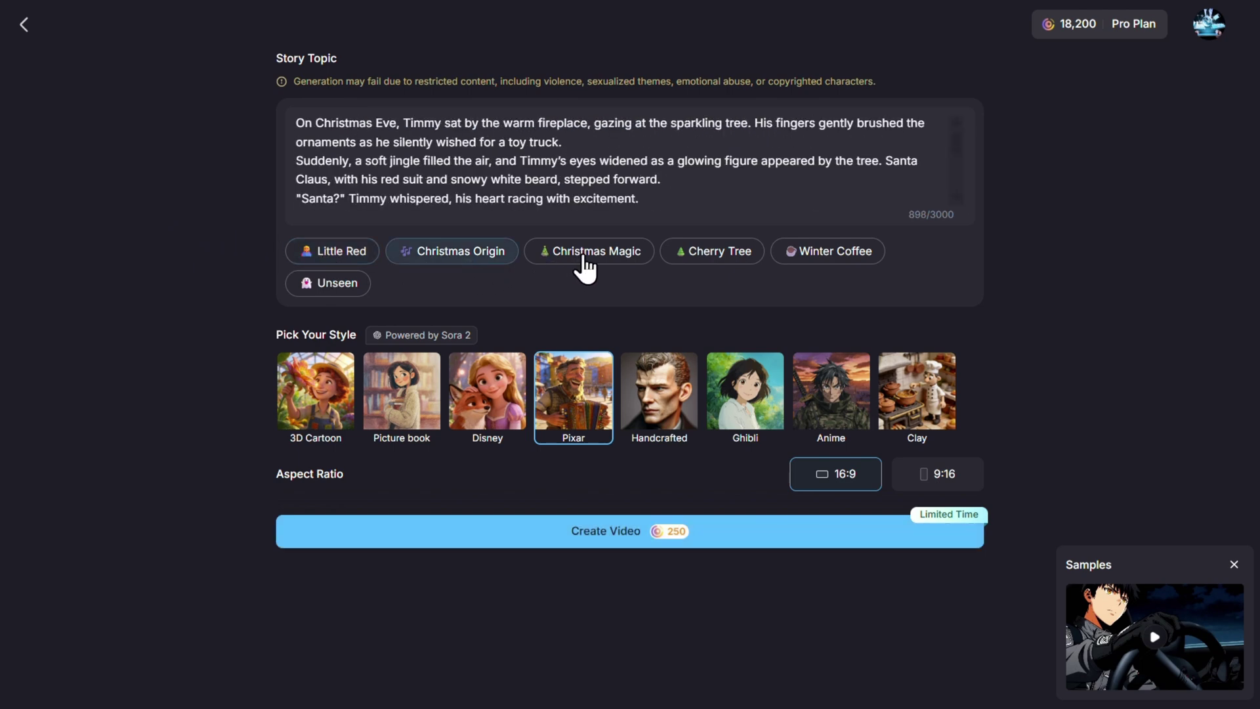
{"action": "left_click", "coordinate": [722, 258]}
{"action": "left_click", "coordinate": [801, 258]}
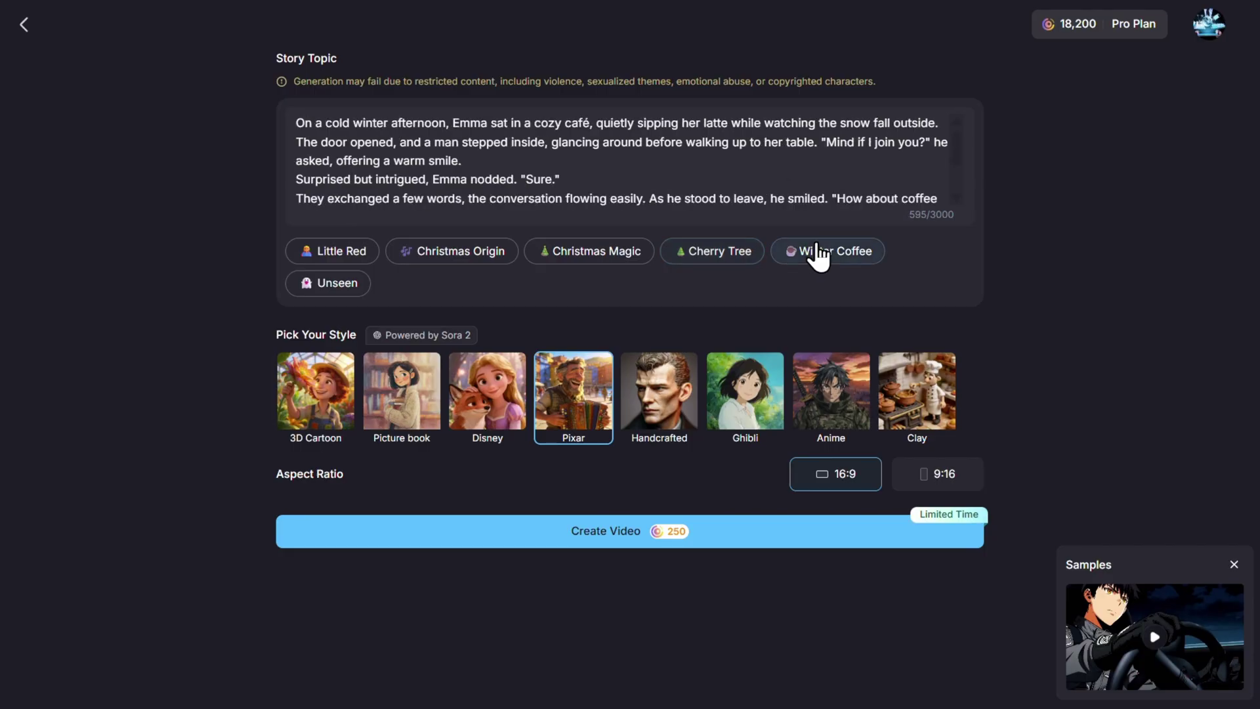
{"action": "left_click", "coordinate": [337, 261]}
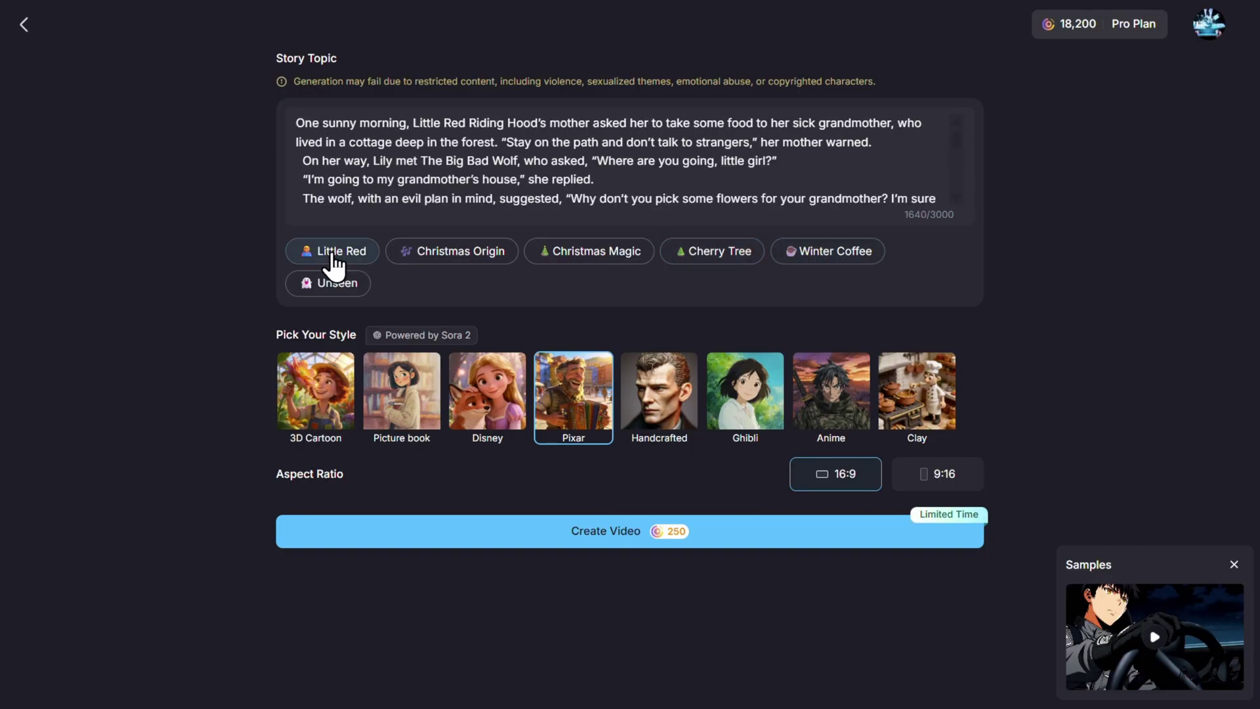
{"action": "left_click", "coordinate": [430, 257]}
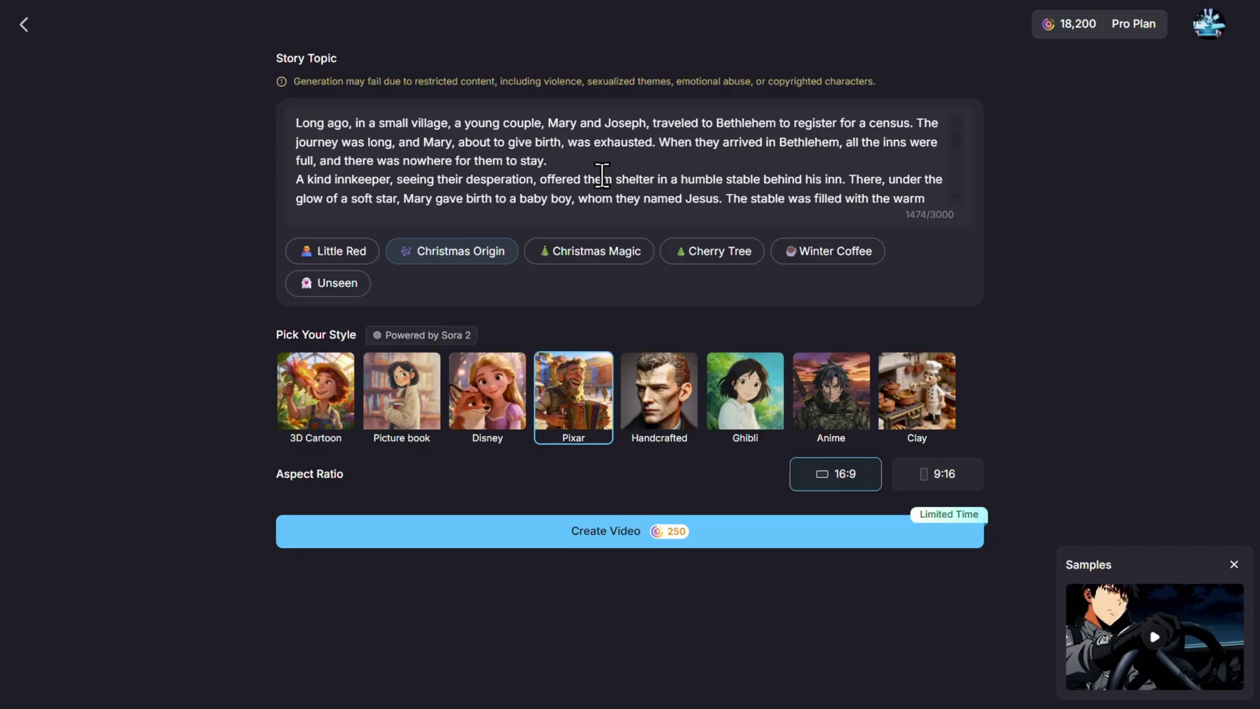
Step: Choose the Disney visual style at 16:9 and create the video
{"action": "scroll", "coordinate": [602, 175], "scroll_direction": "down", "scroll_amount": 5}
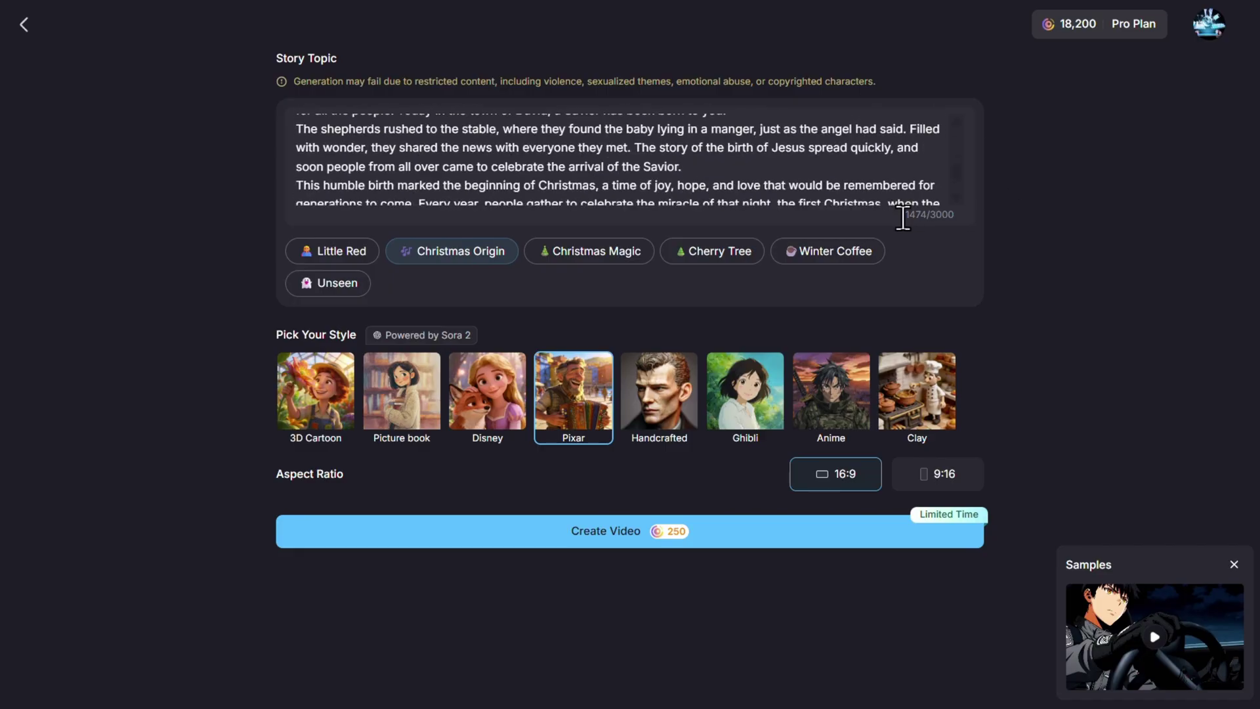
{"action": "scroll", "coordinate": [740, 178], "scroll_direction": "up", "scroll_amount": 5}
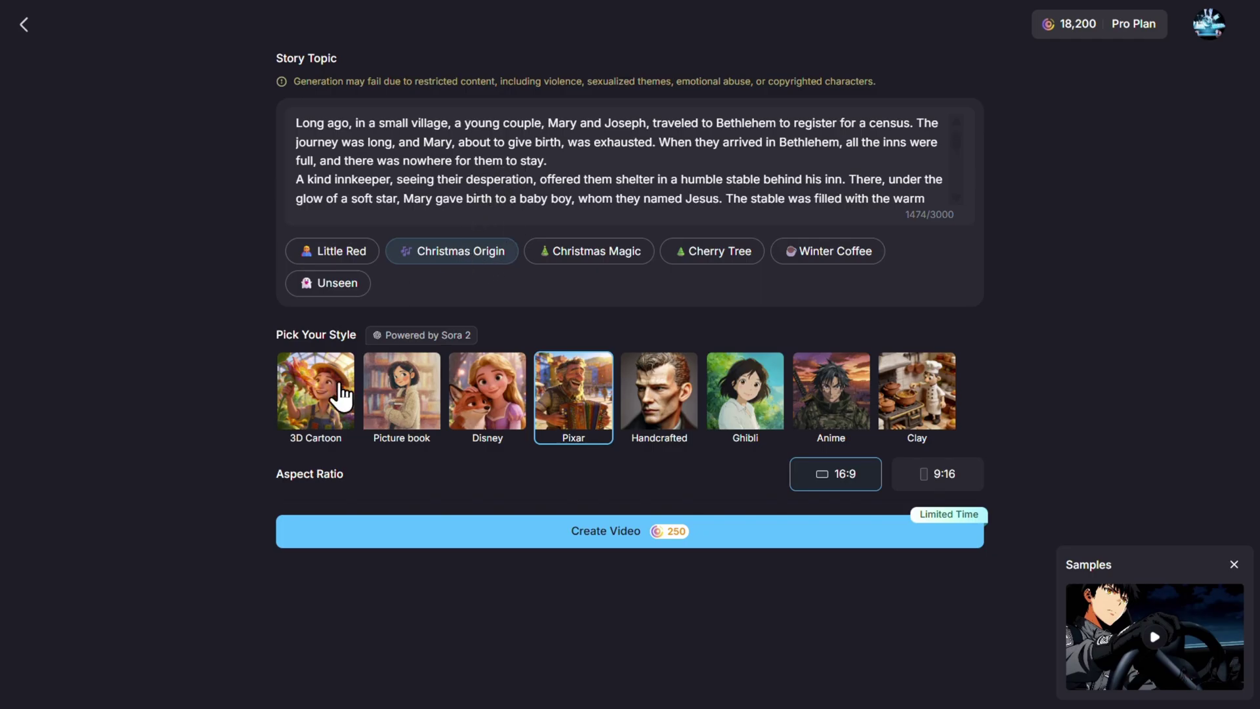
{"action": "left_click", "coordinate": [489, 399]}
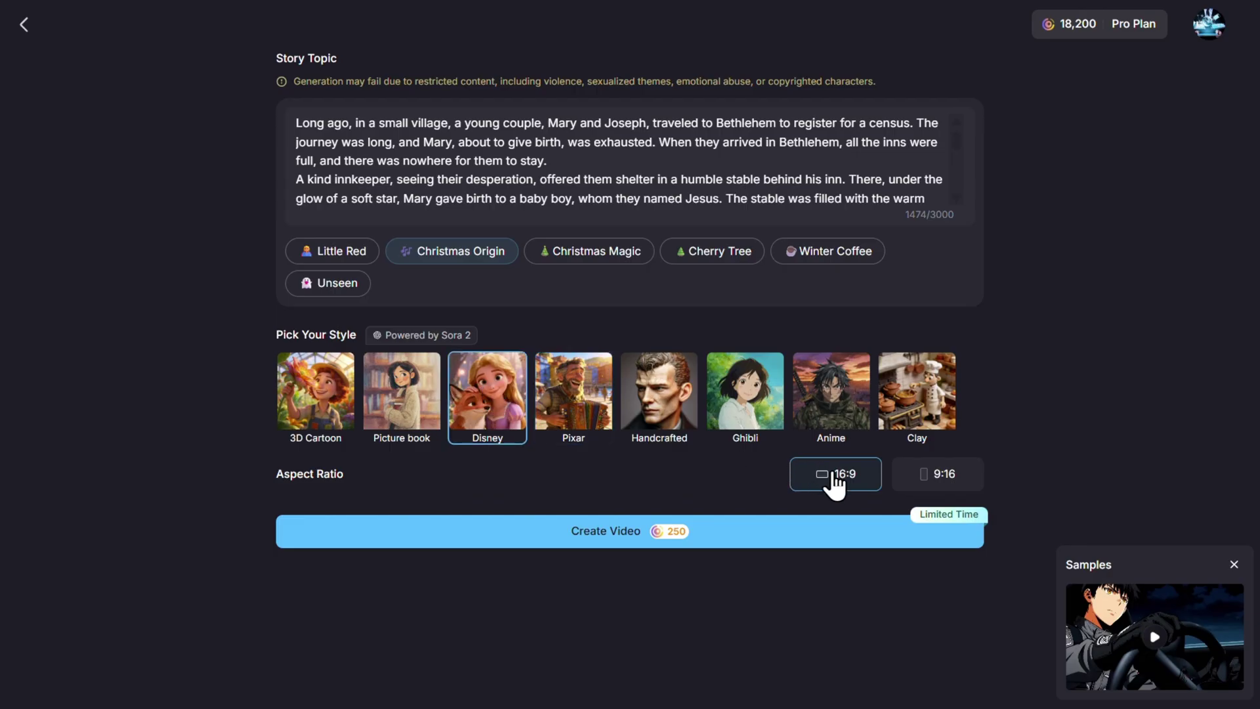
{"action": "left_click", "coordinate": [659, 540]}
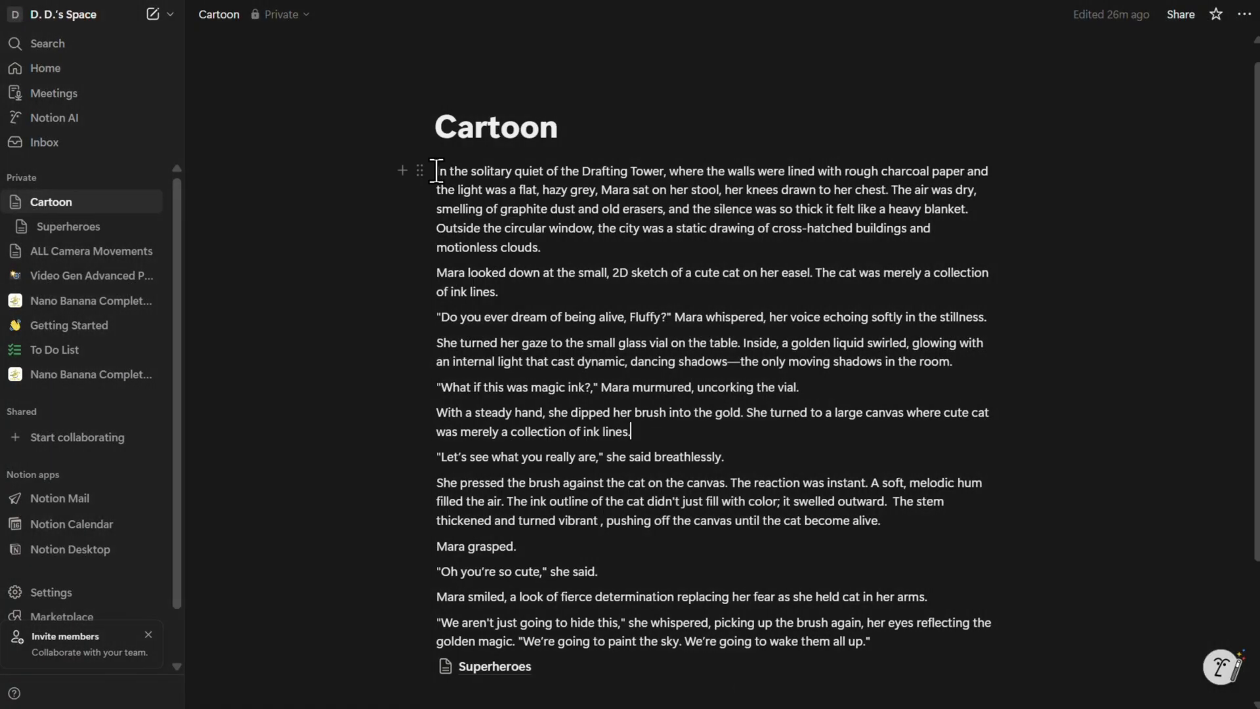
Step: Select the entire Cartoon story text on the Notion page for the story topic box
{"action": "left_click_drag", "start_coordinate": [436, 171], "coordinate": [867, 627]}
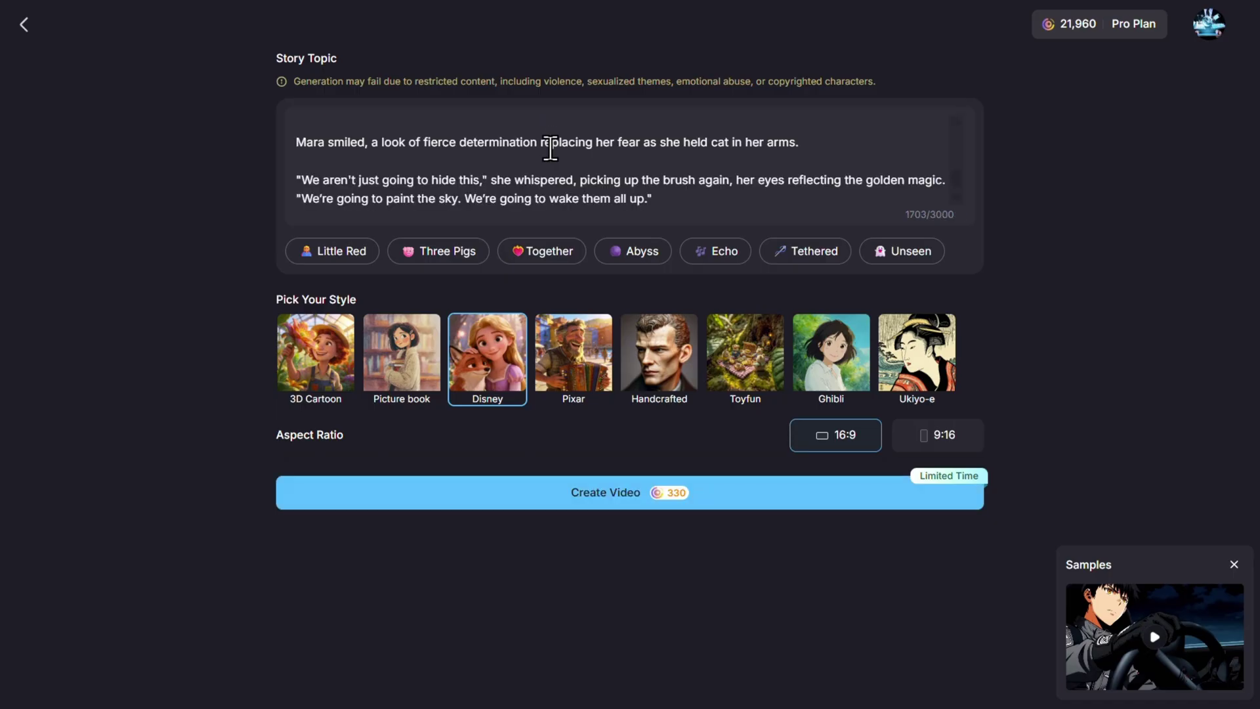
{"action": "scroll", "coordinate": [550, 148], "scroll_direction": "up", "scroll_amount": 10}
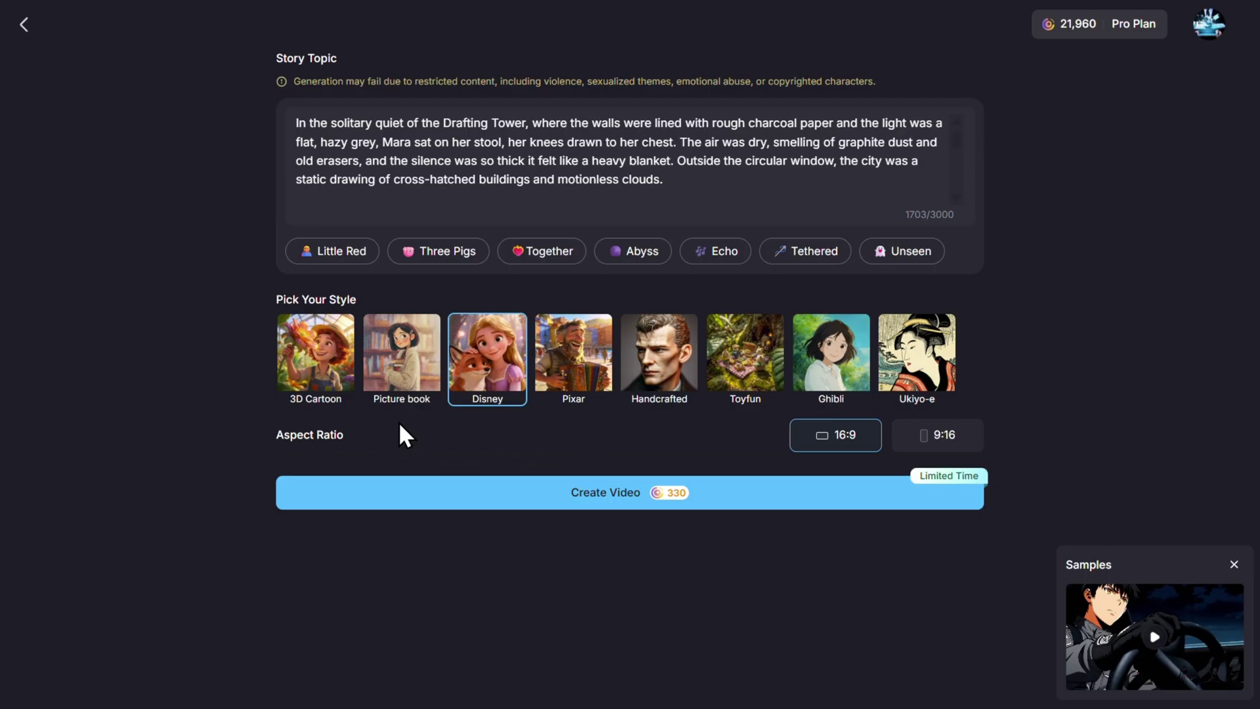
Step: Switch to Pixar style, generate 'Fluffy's Golden Awakening' and play the finished video
{"action": "left_click", "coordinate": [571, 368]}
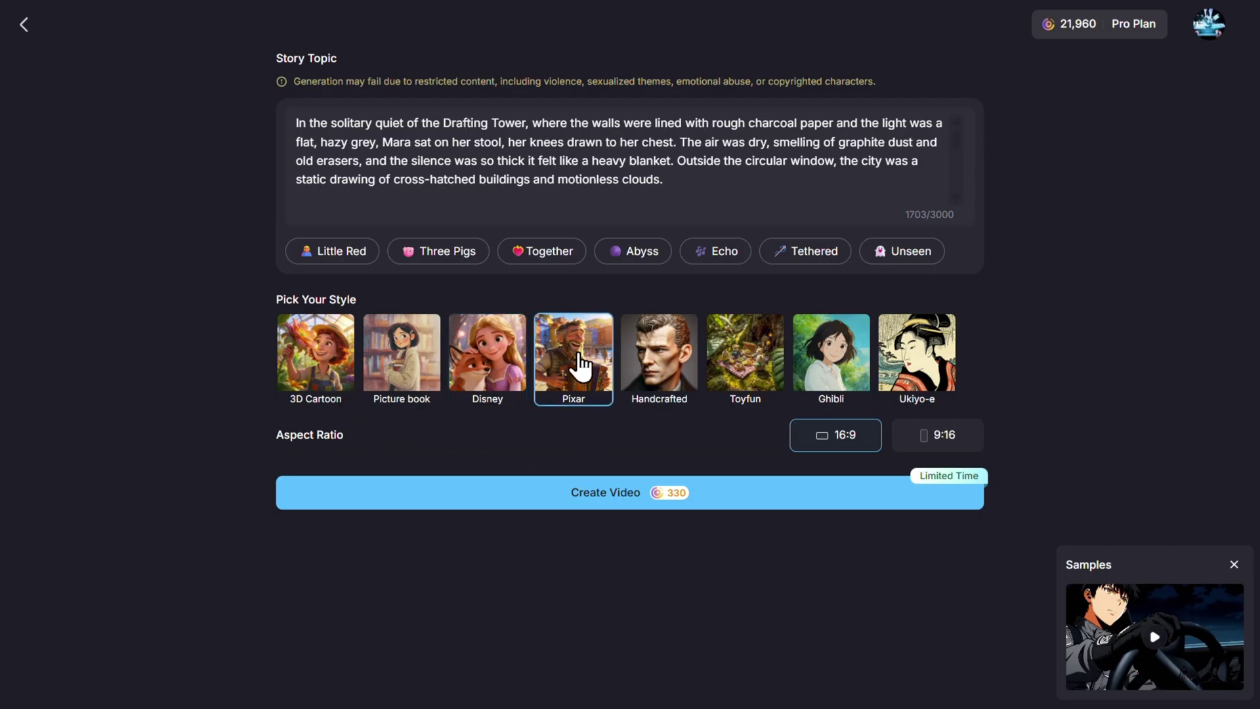
{"action": "left_click", "coordinate": [573, 494]}
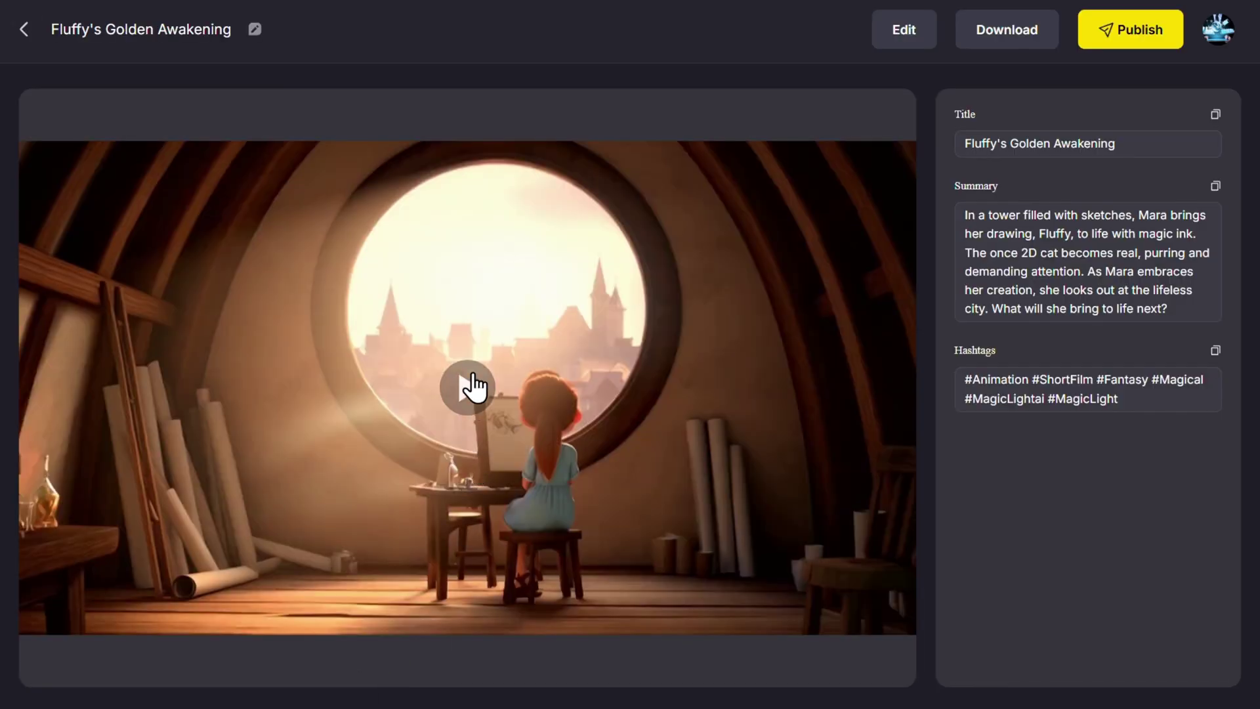
{"action": "left_click", "coordinate": [467, 391]}
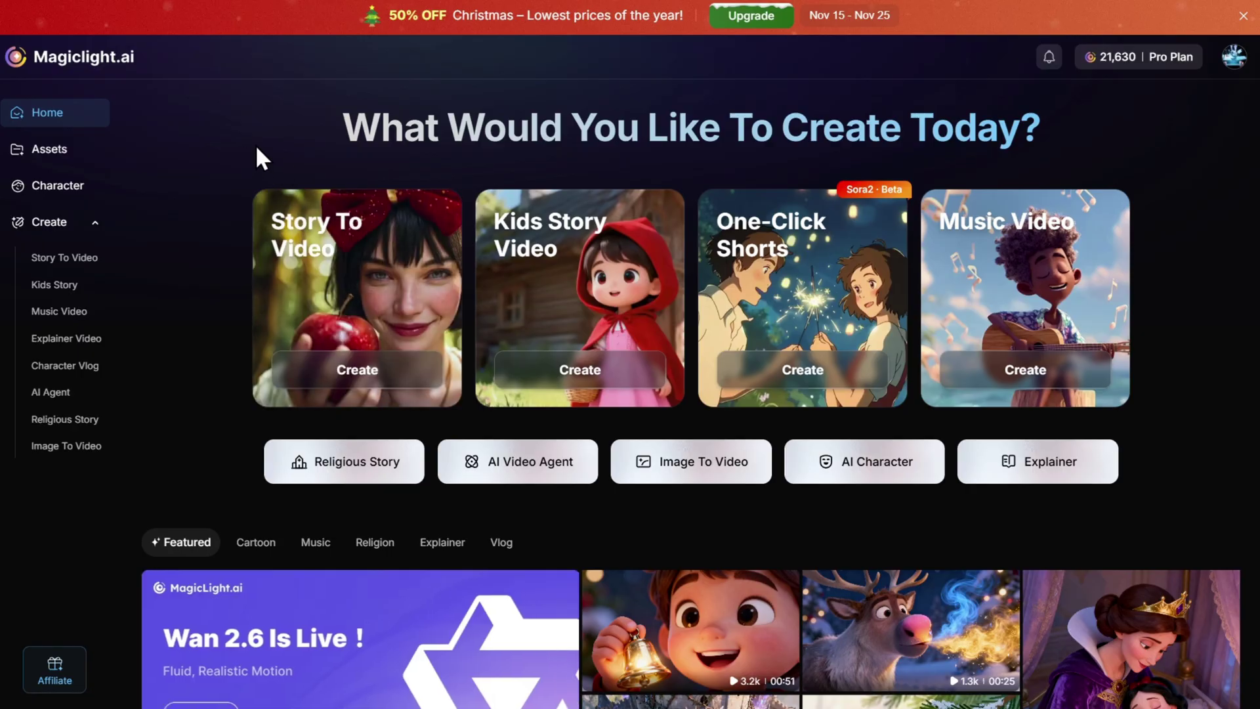
Step: Start a Story To Video project in Smart Script and expand the Batman, Superman, Hulk prompt
{"action": "left_click", "coordinate": [341, 278]}
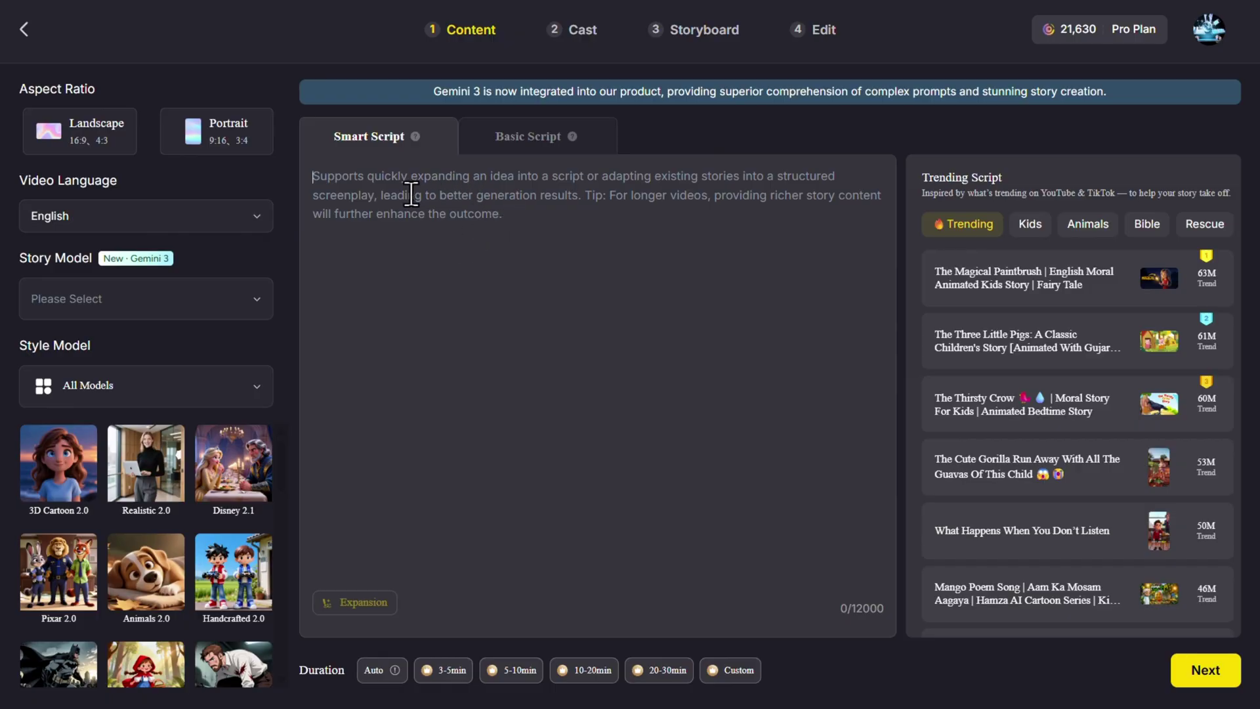
{"action": "left_click", "coordinate": [515, 158]}
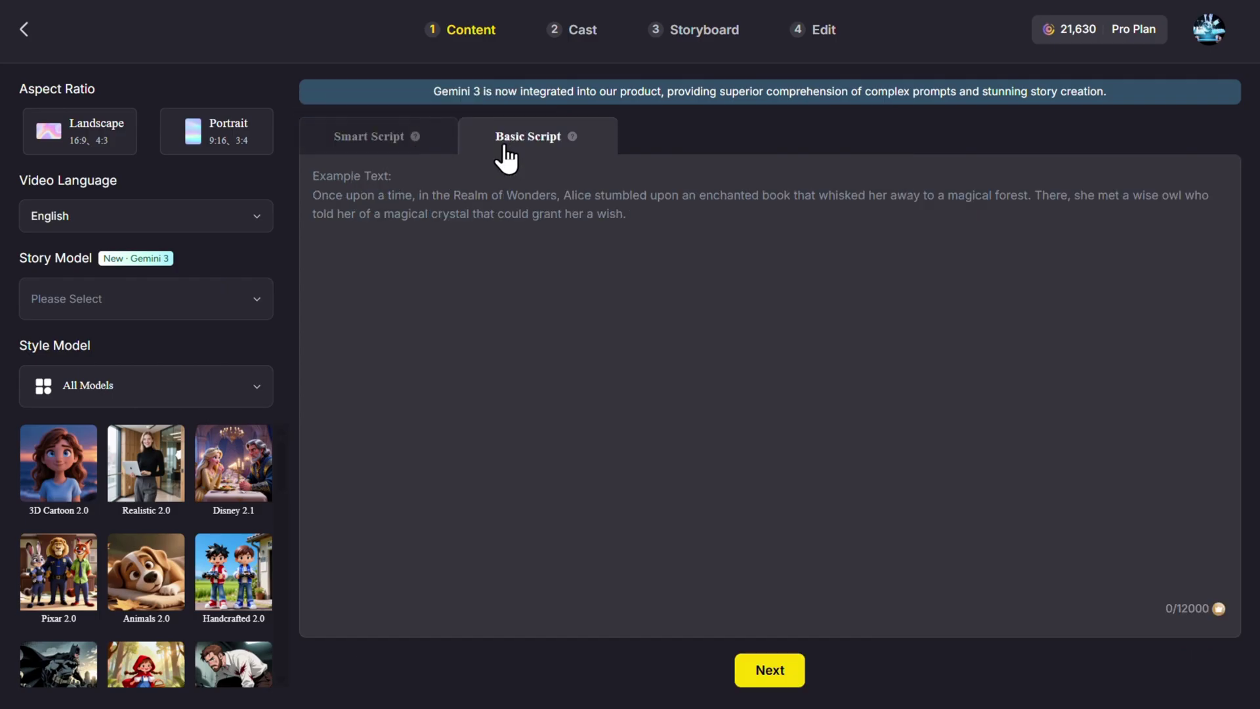
{"action": "left_click", "coordinate": [369, 145]}
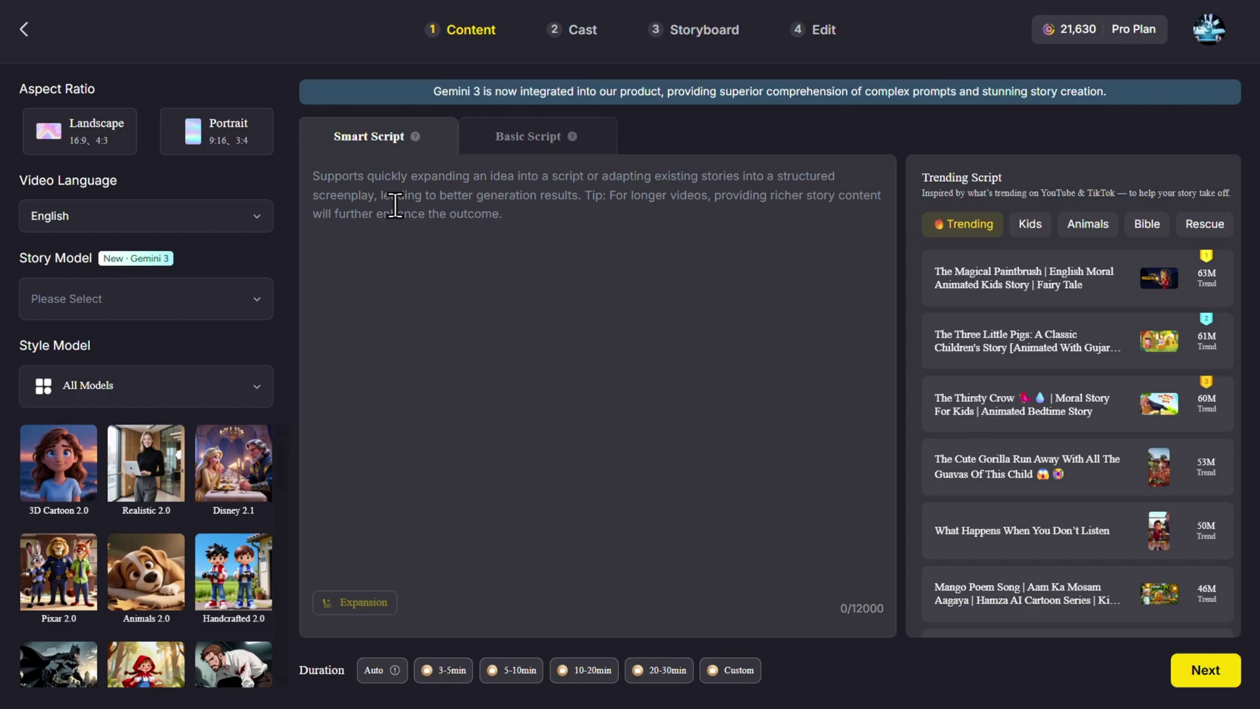
{"action": "type", "text": "Batman , Sup"}
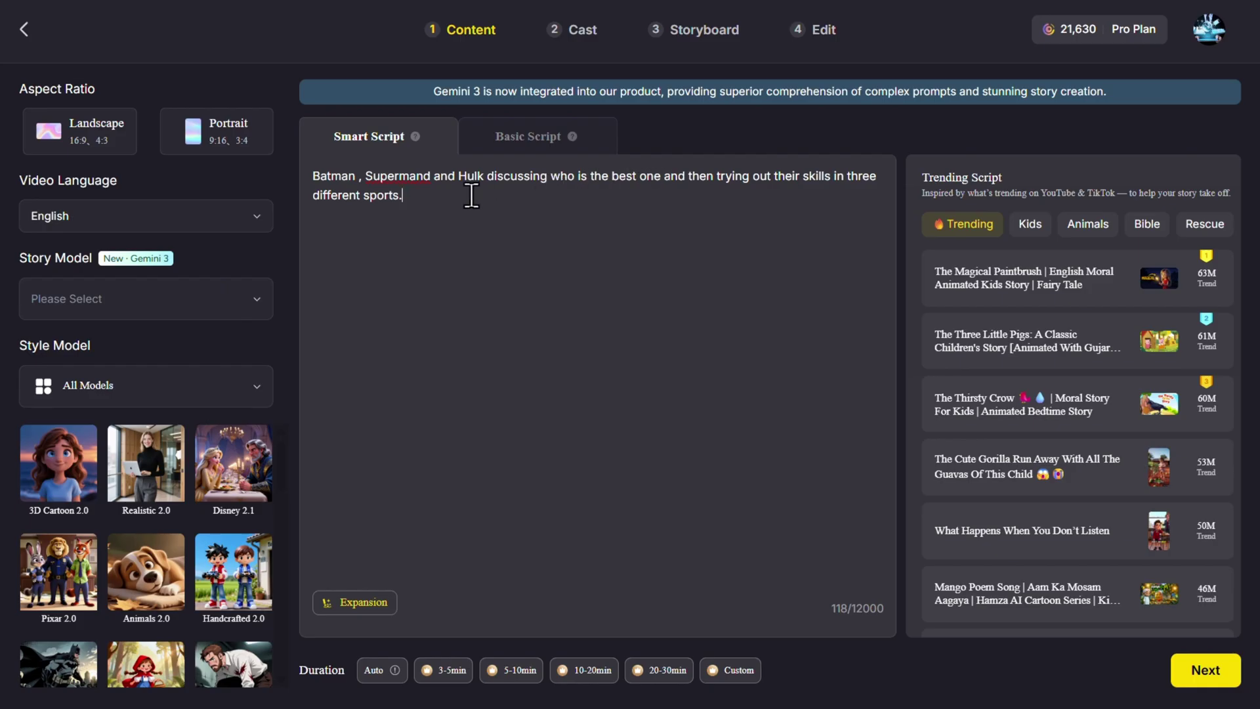
{"action": "left_click", "coordinate": [354, 604]}
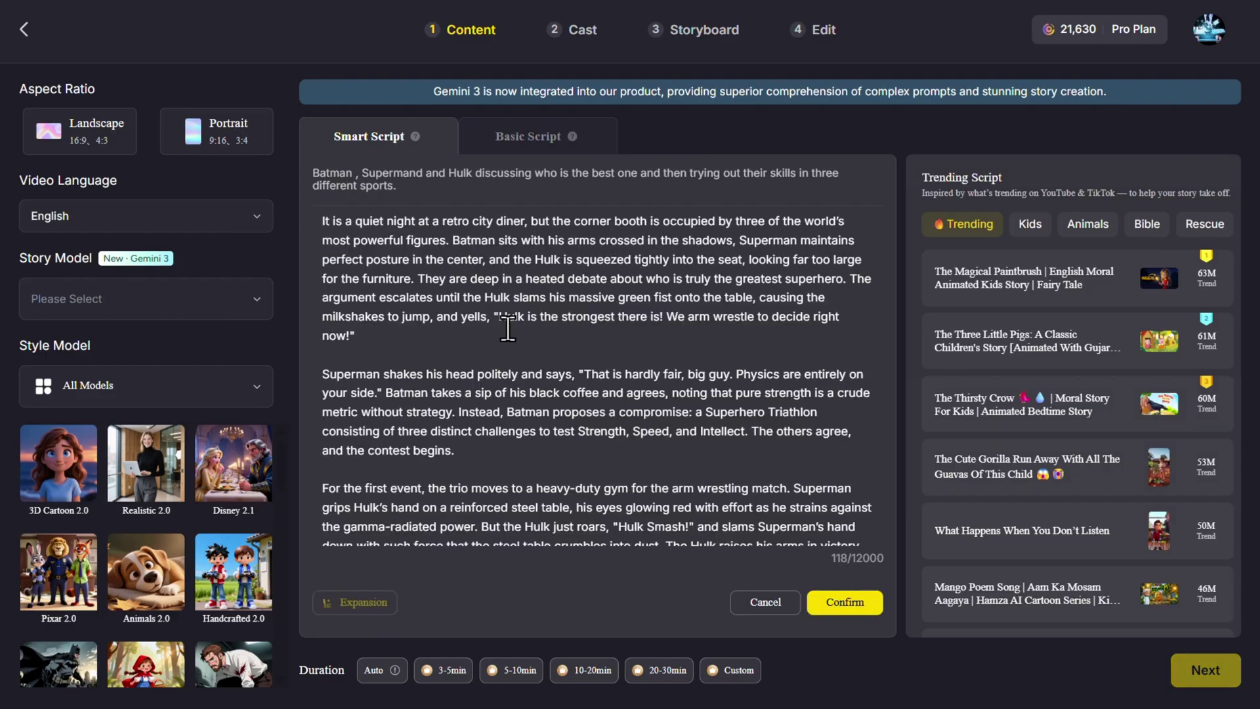
Step: Select Gemini 3 as the story model for the superhero script
{"action": "left_click", "coordinate": [213, 304]}
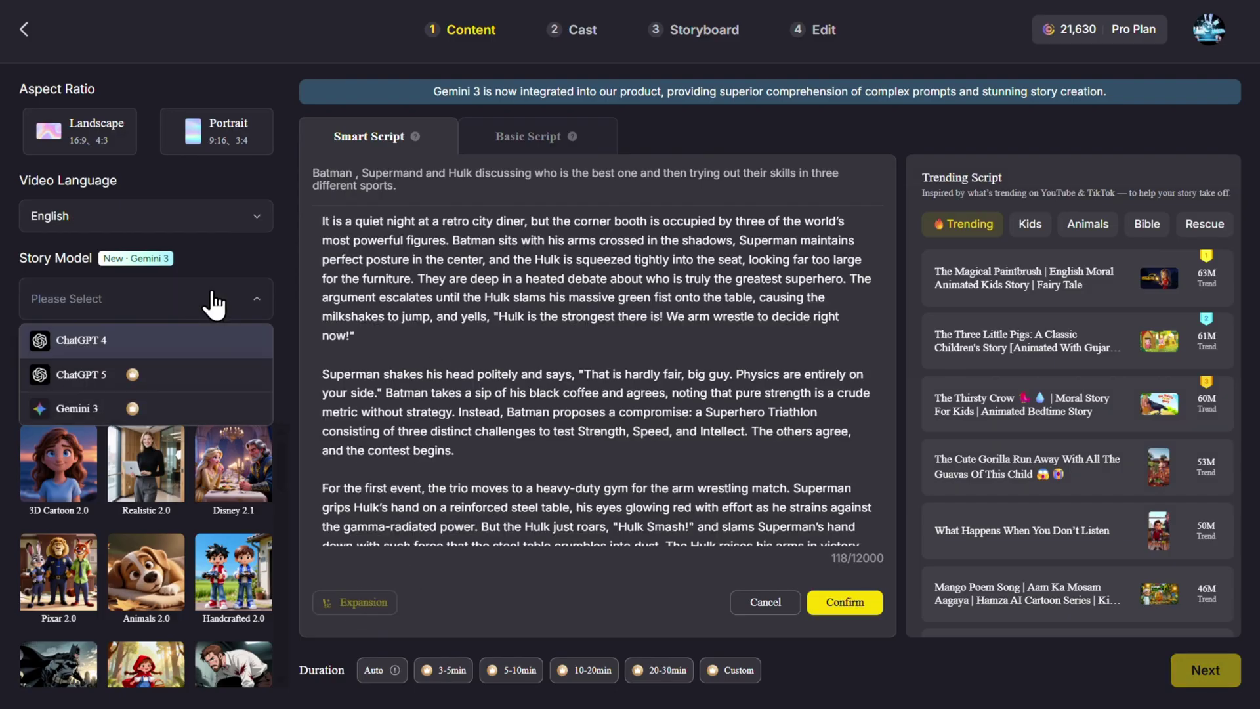
{"action": "left_click", "coordinate": [108, 410]}
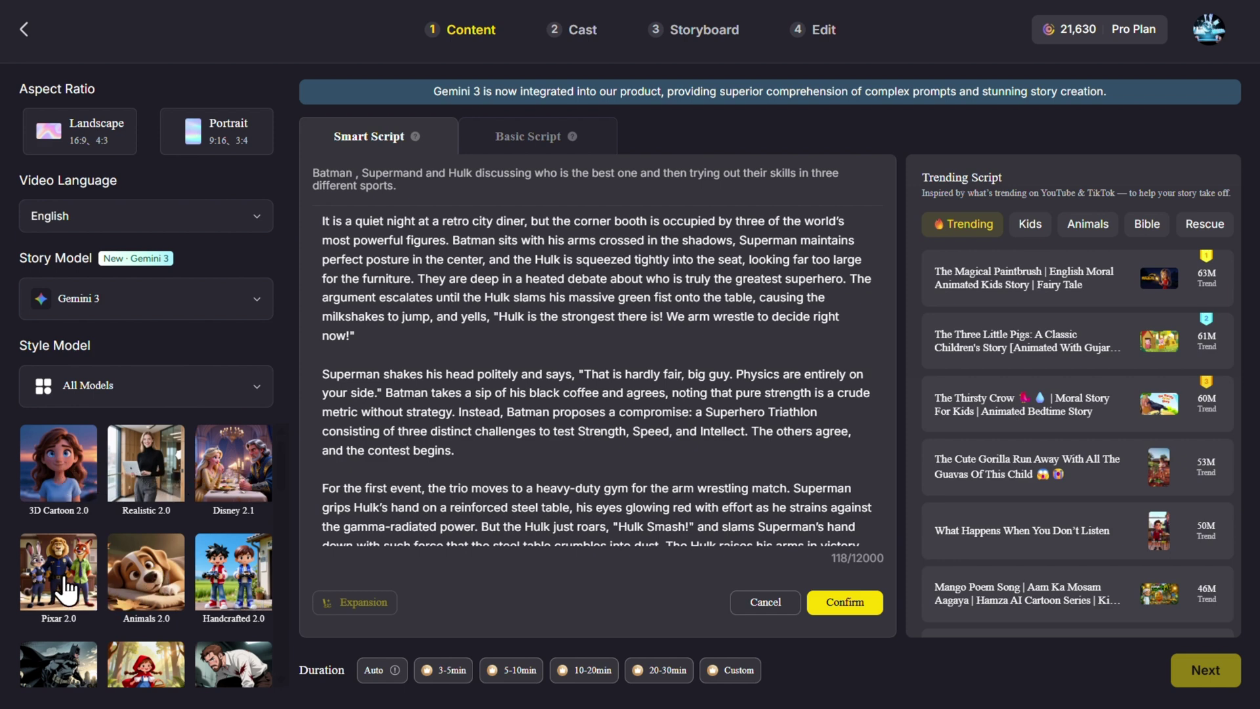
{"action": "scroll", "coordinate": [66, 589], "scroll_direction": "down", "scroll_amount": 3}
{"action": "scroll", "coordinate": [138, 540], "scroll_direction": "up", "scroll_amount": 3}
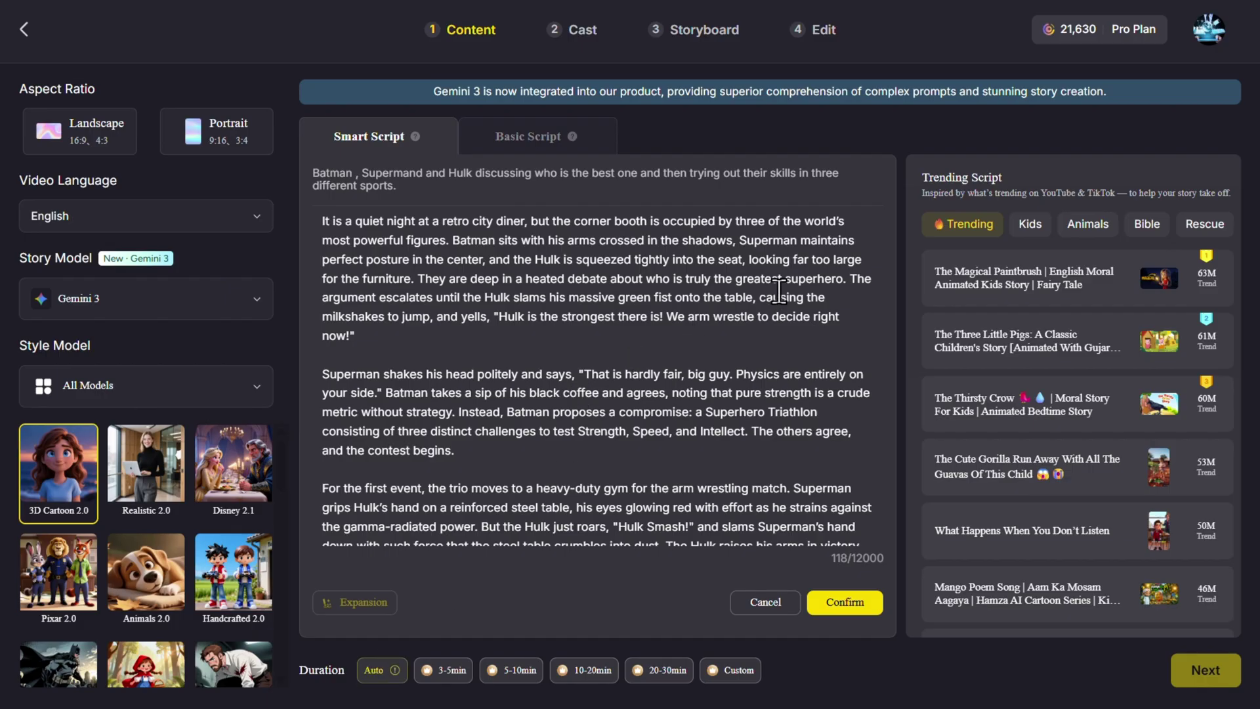
{"action": "mouse_move", "coordinate": [984, 285]}
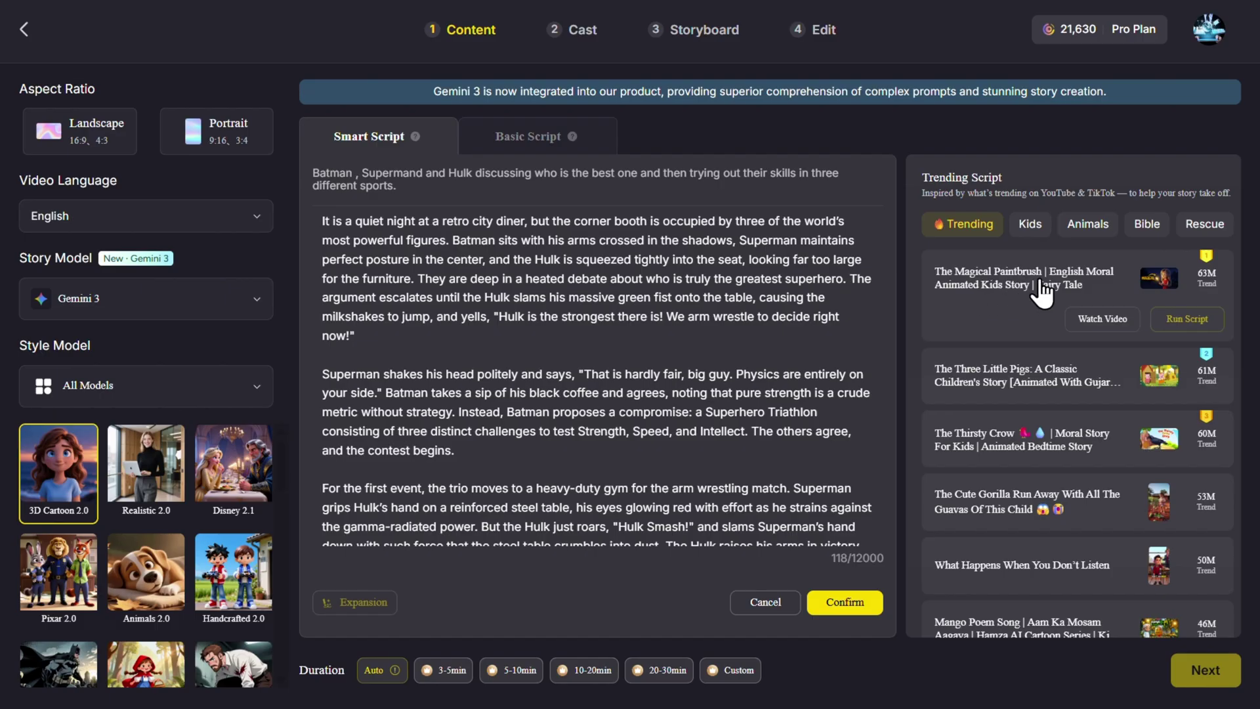
{"action": "left_click", "coordinate": [1098, 322]}
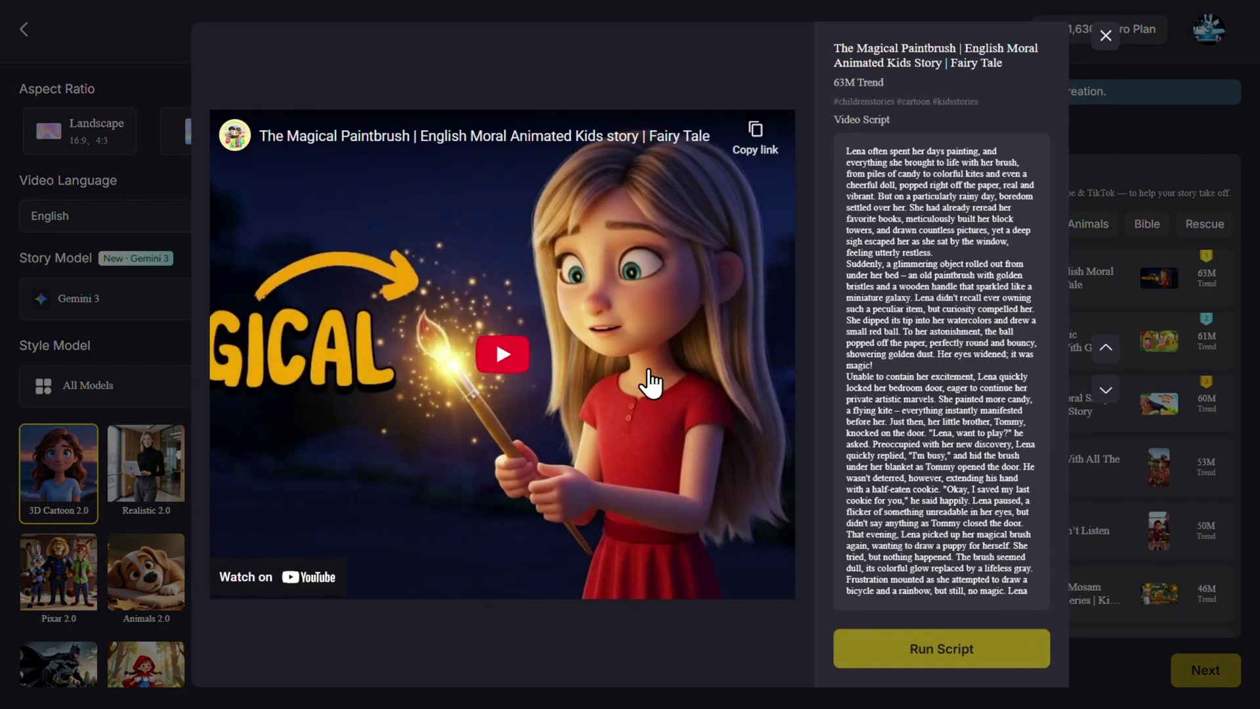
{"action": "left_click", "coordinate": [499, 368]}
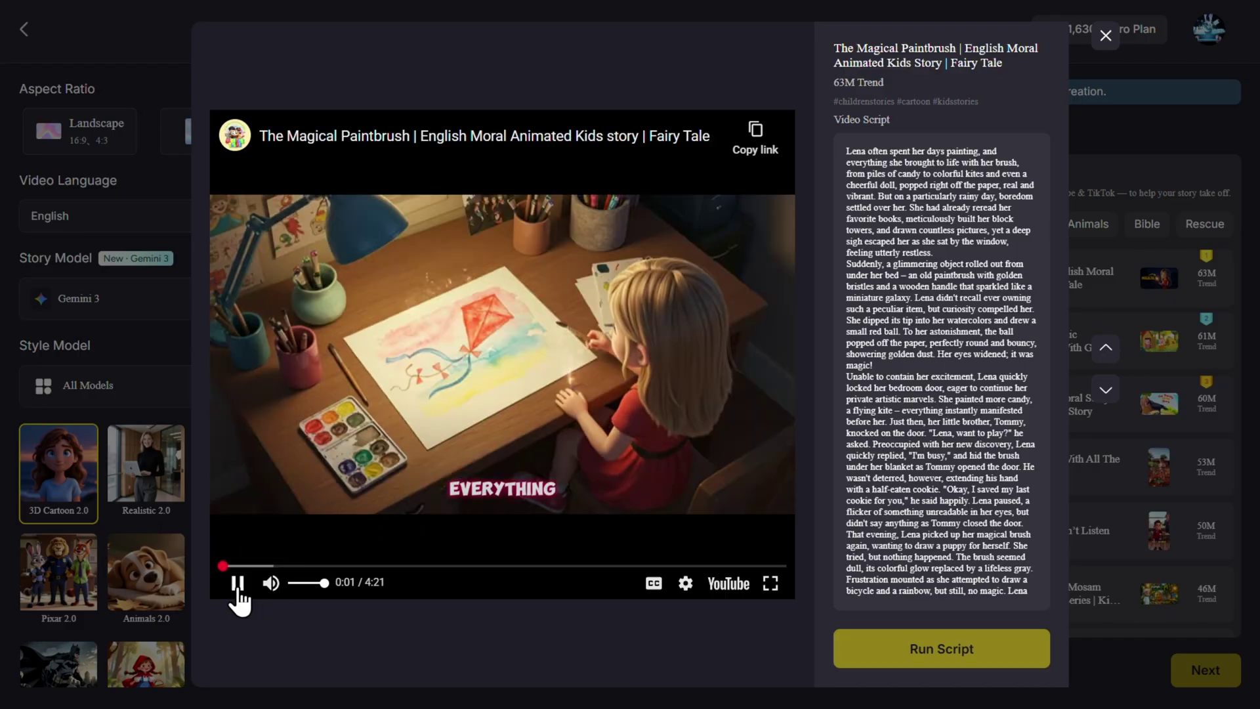
{"action": "left_click", "coordinate": [237, 586]}
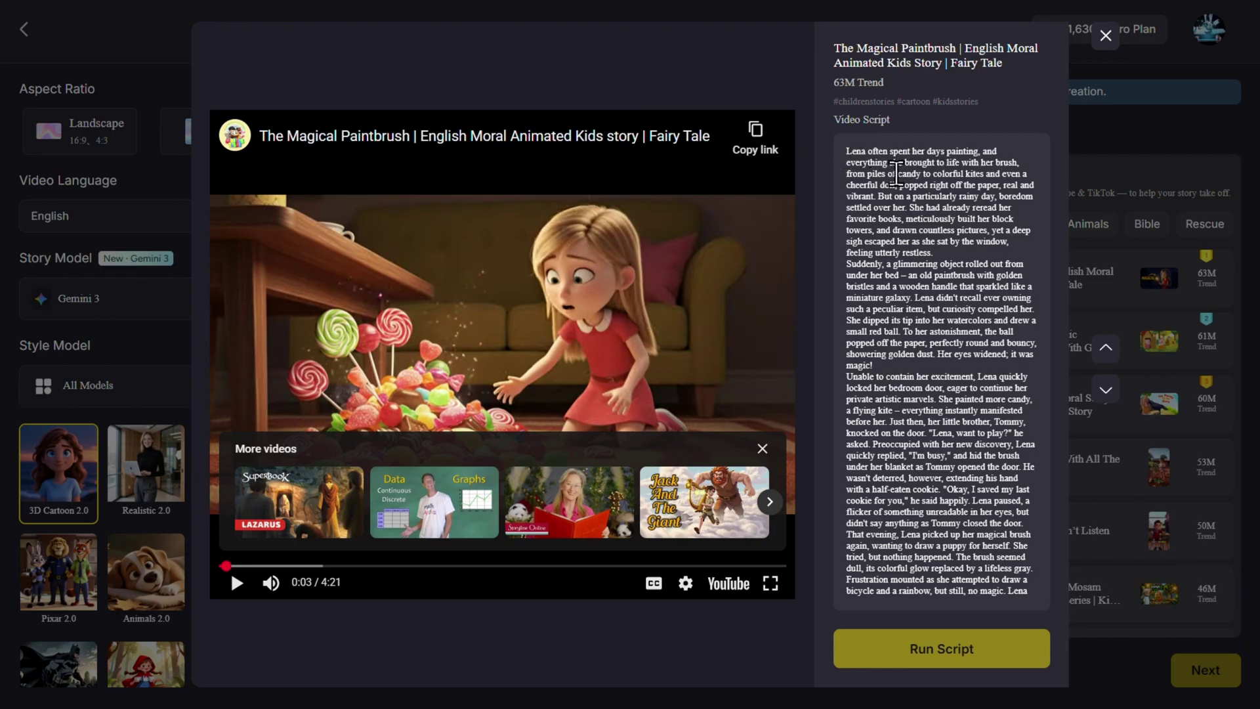
{"action": "left_click", "coordinate": [1073, 161]}
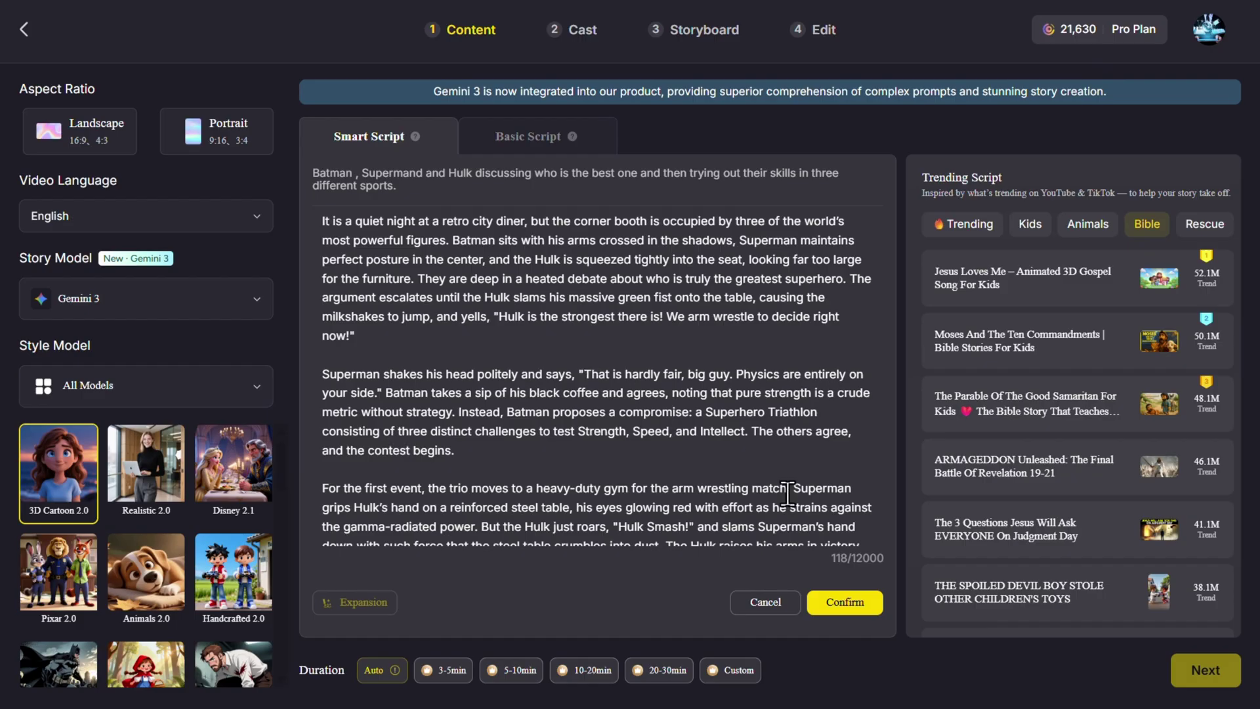
Step: Confirm the expanded script and open the Shot1 and Shot2 subtitle text for editing
{"action": "left_click", "coordinate": [842, 607]}
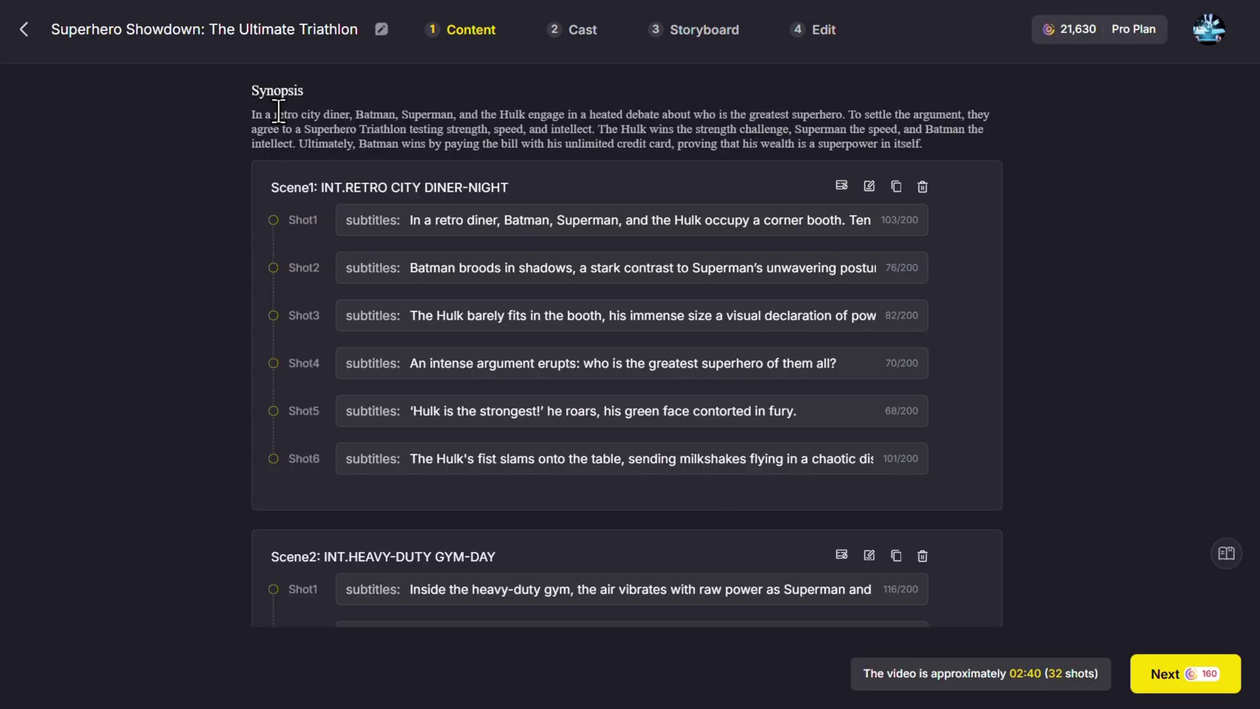
{"action": "left_click", "coordinate": [512, 217]}
{"action": "left_click", "coordinate": [512, 216]}
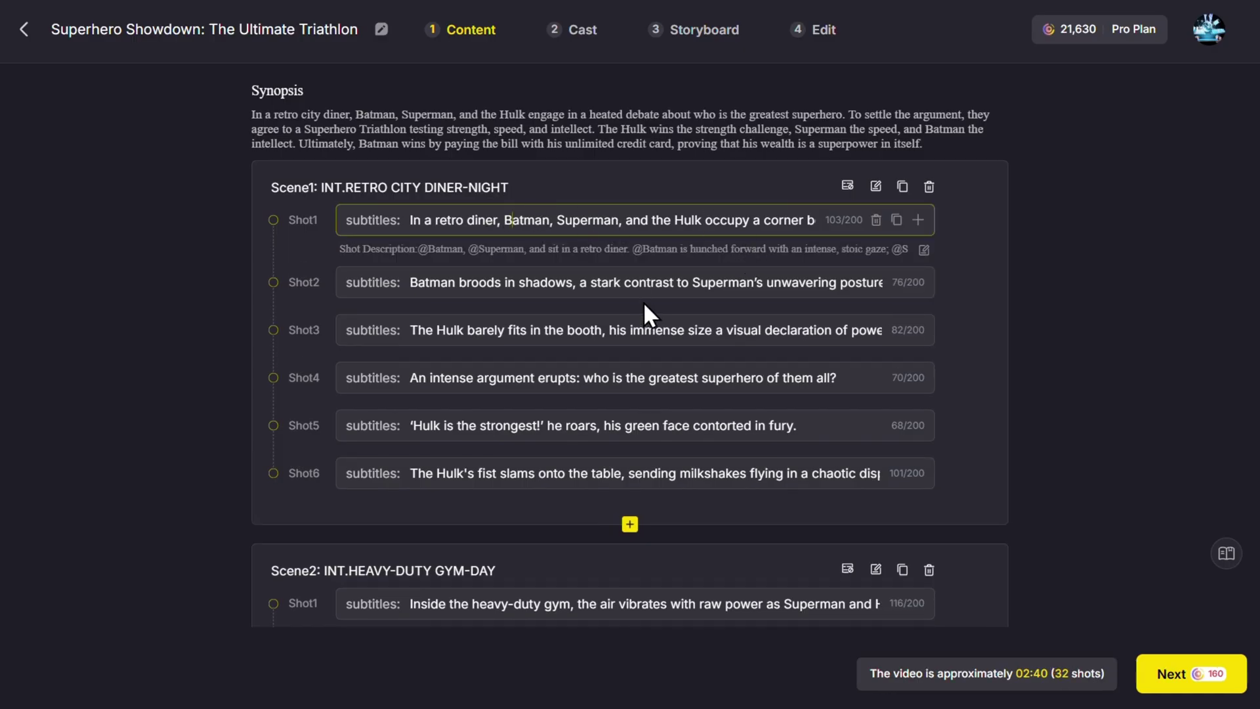
{"action": "left_click", "coordinate": [577, 288]}
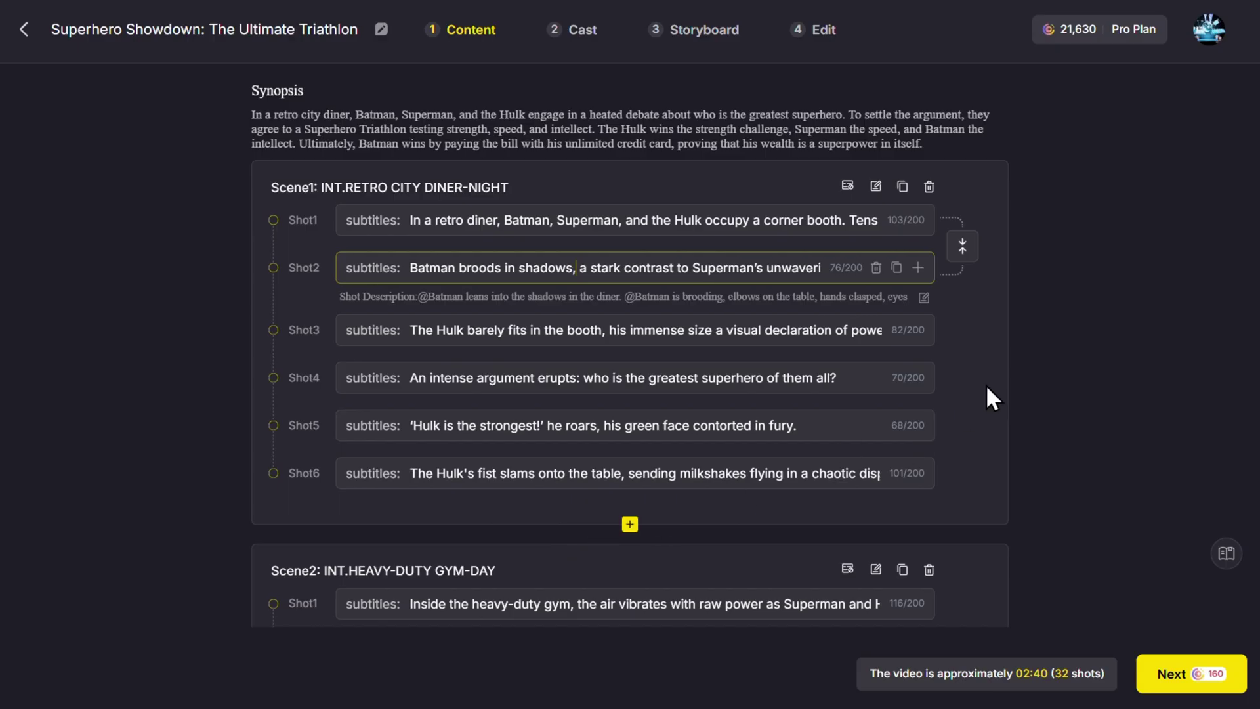
Step: Review the remaining scenes down to Scene6 and advance to the Cast step
{"action": "scroll", "coordinate": [986, 384], "scroll_direction": "down", "scroll_amount": 6}
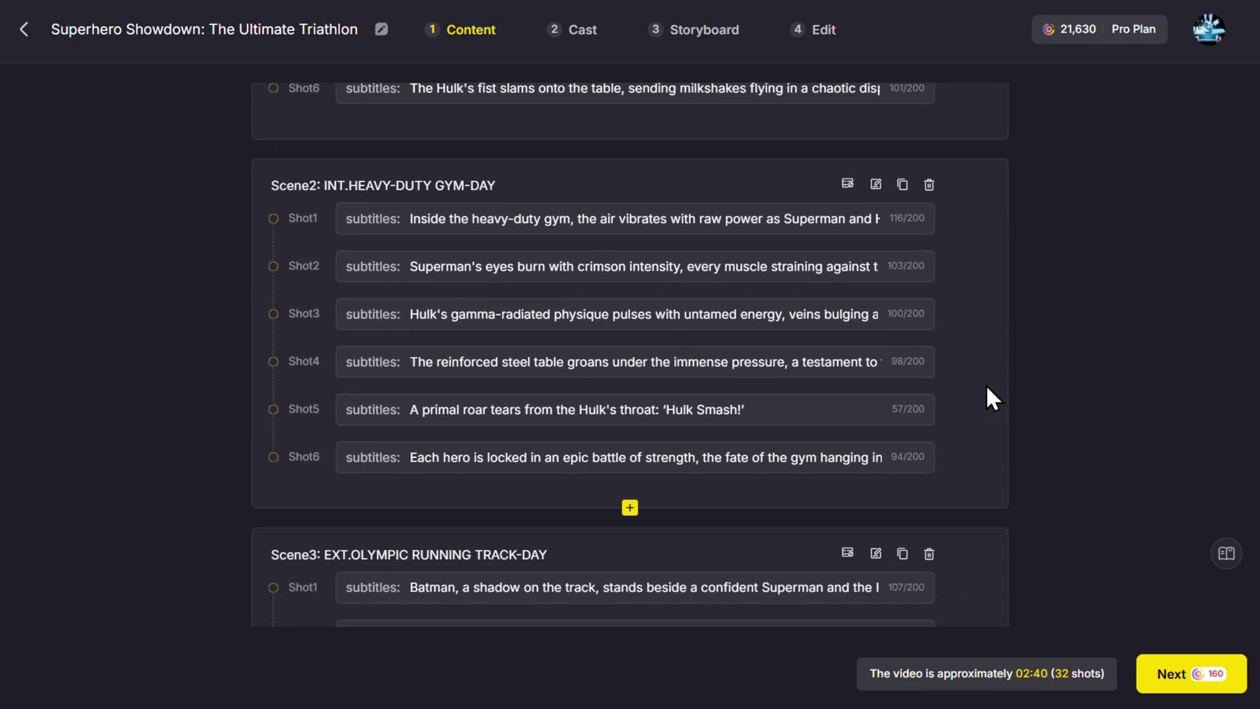
{"action": "scroll", "coordinate": [986, 384], "scroll_direction": "down", "scroll_amount": 15}
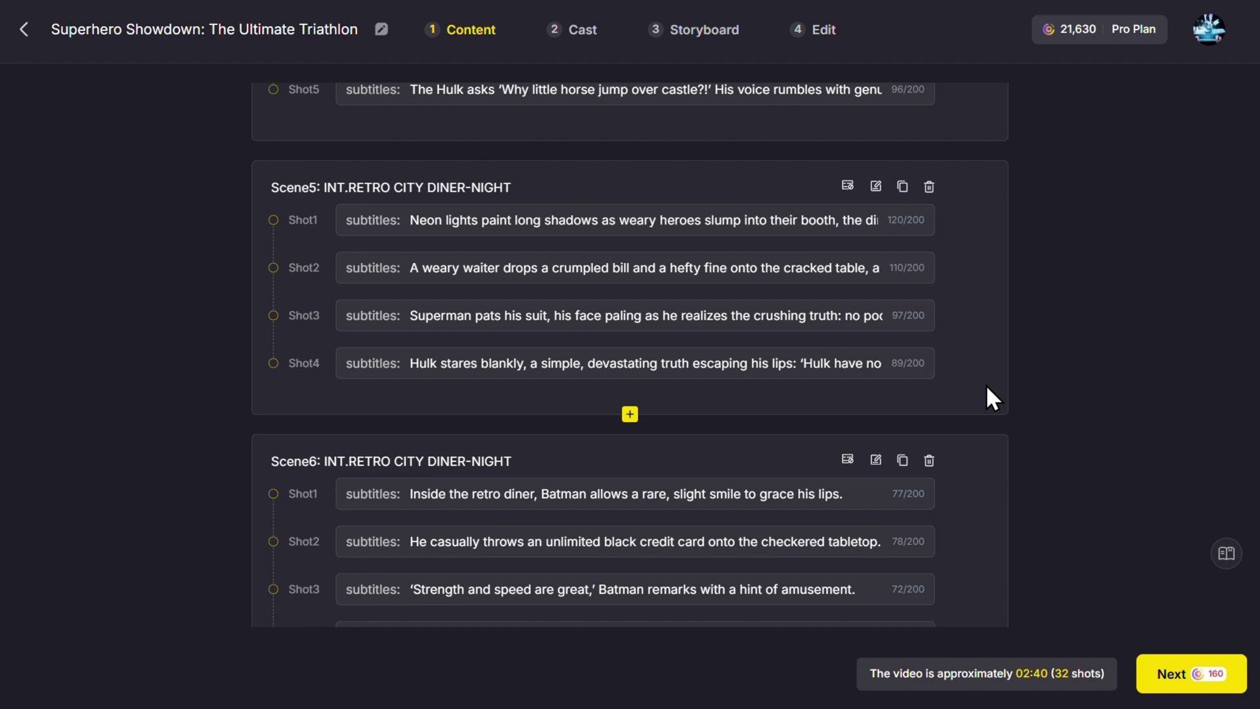
{"action": "scroll", "coordinate": [986, 398], "scroll_direction": "down", "scroll_amount": 2}
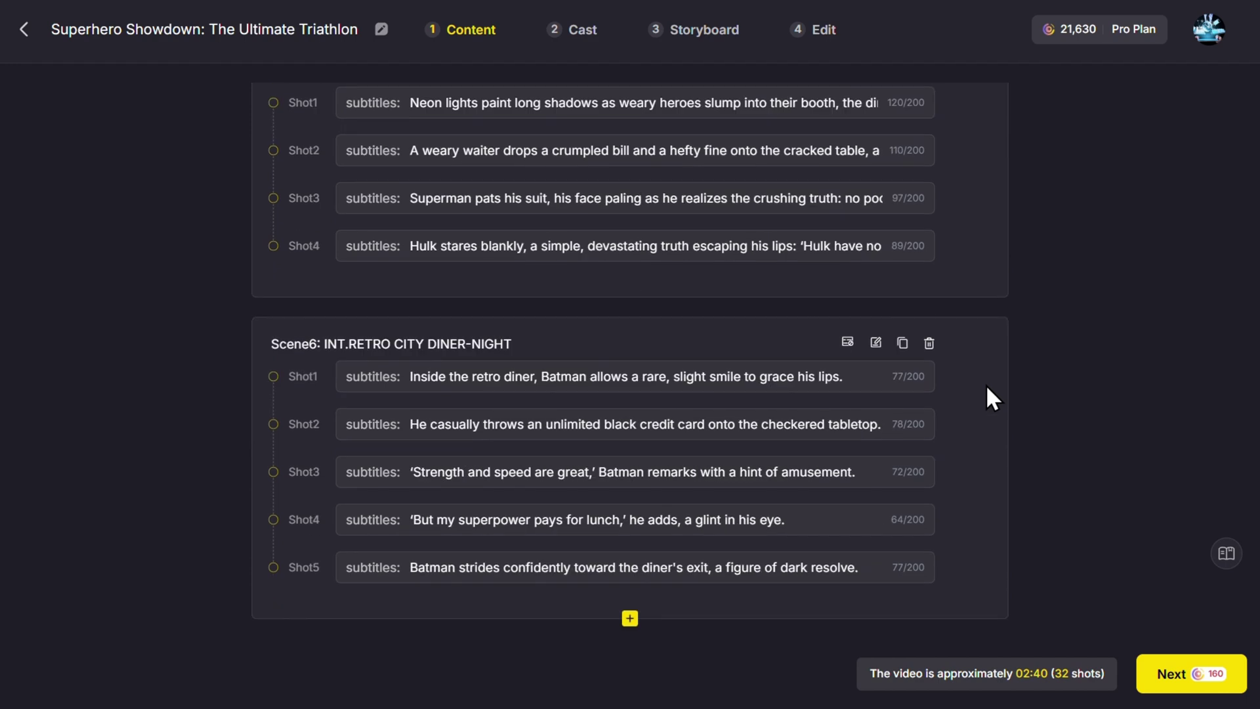
{"action": "left_click", "coordinate": [1171, 673]}
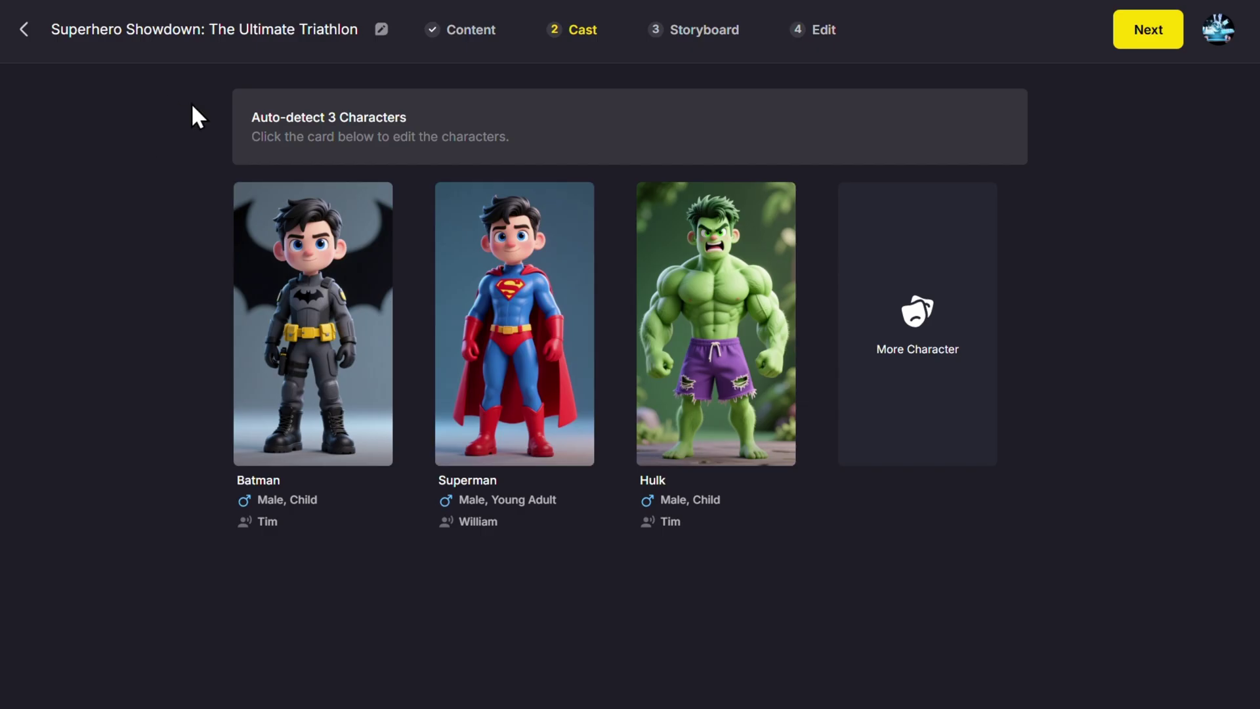
Step: Accept Batman, Superman and Hulk as the cast and proceed to the Storyboard step
{"action": "mouse_move", "coordinate": [250, 258]}
{"action": "left_click", "coordinate": [1136, 46]}
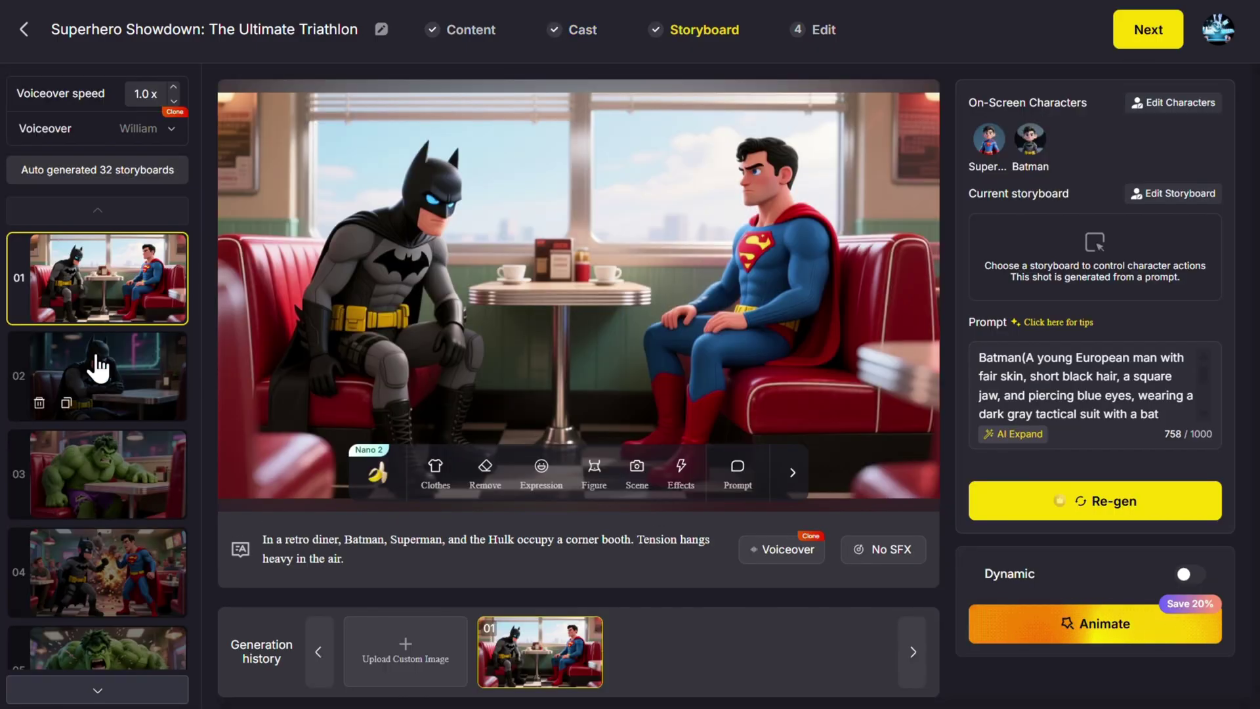
Step: Scroll through all 32 storyboard thumbnails and back up to storyboard 01
{"action": "scroll", "coordinate": [95, 420], "scroll_direction": "down", "scroll_amount": 5}
{"action": "scroll", "coordinate": [97, 423], "scroll_direction": "down", "scroll_amount": 8}
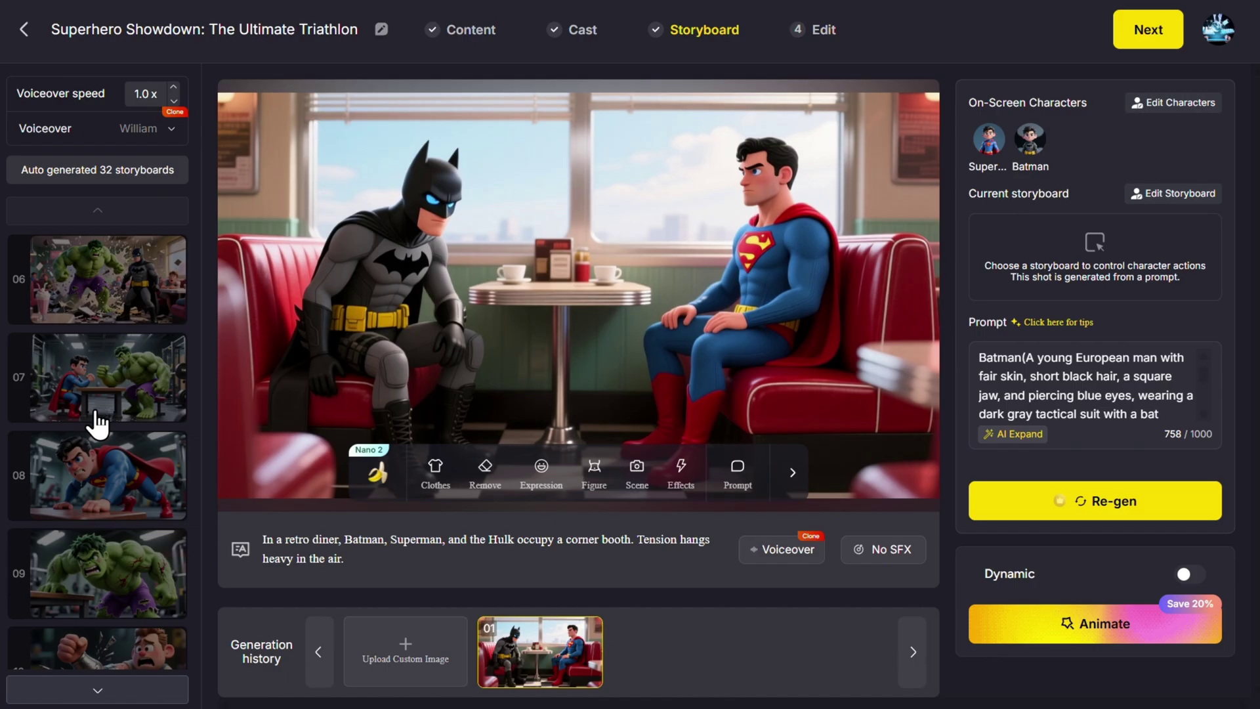
{"action": "scroll", "coordinate": [97, 424], "scroll_direction": "down", "scroll_amount": 10}
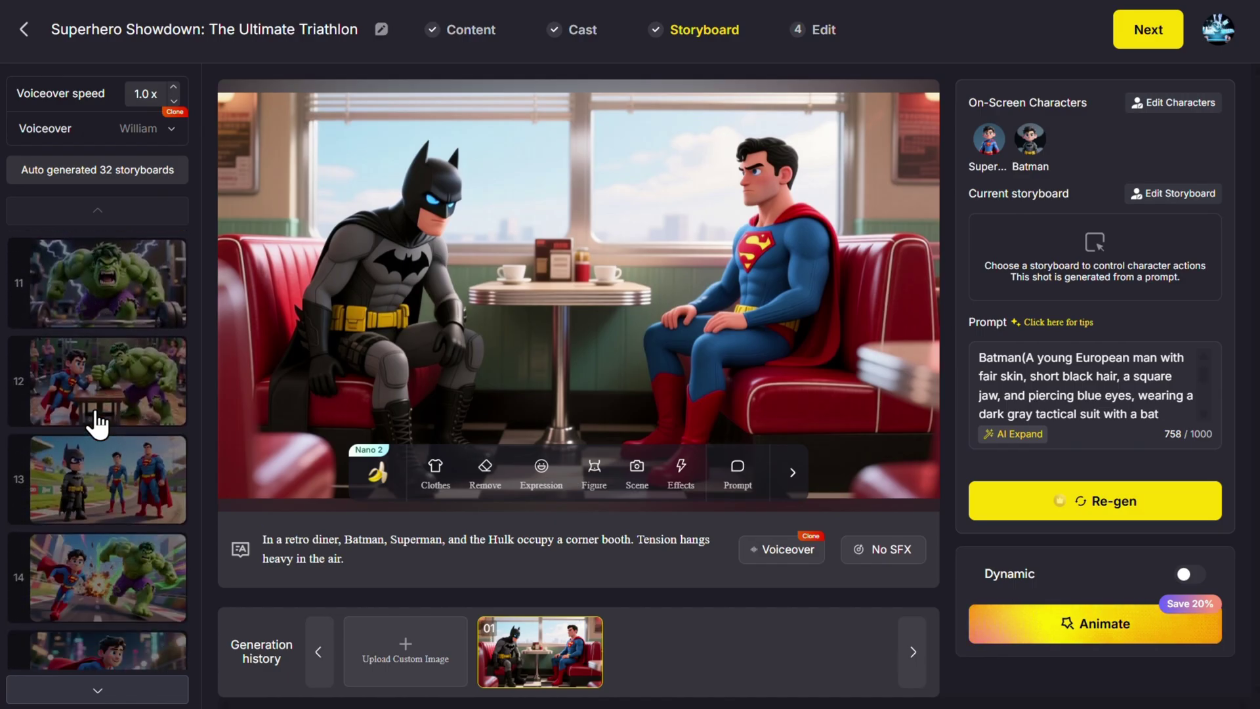
{"action": "scroll", "coordinate": [97, 424], "scroll_direction": "down", "scroll_amount": 10}
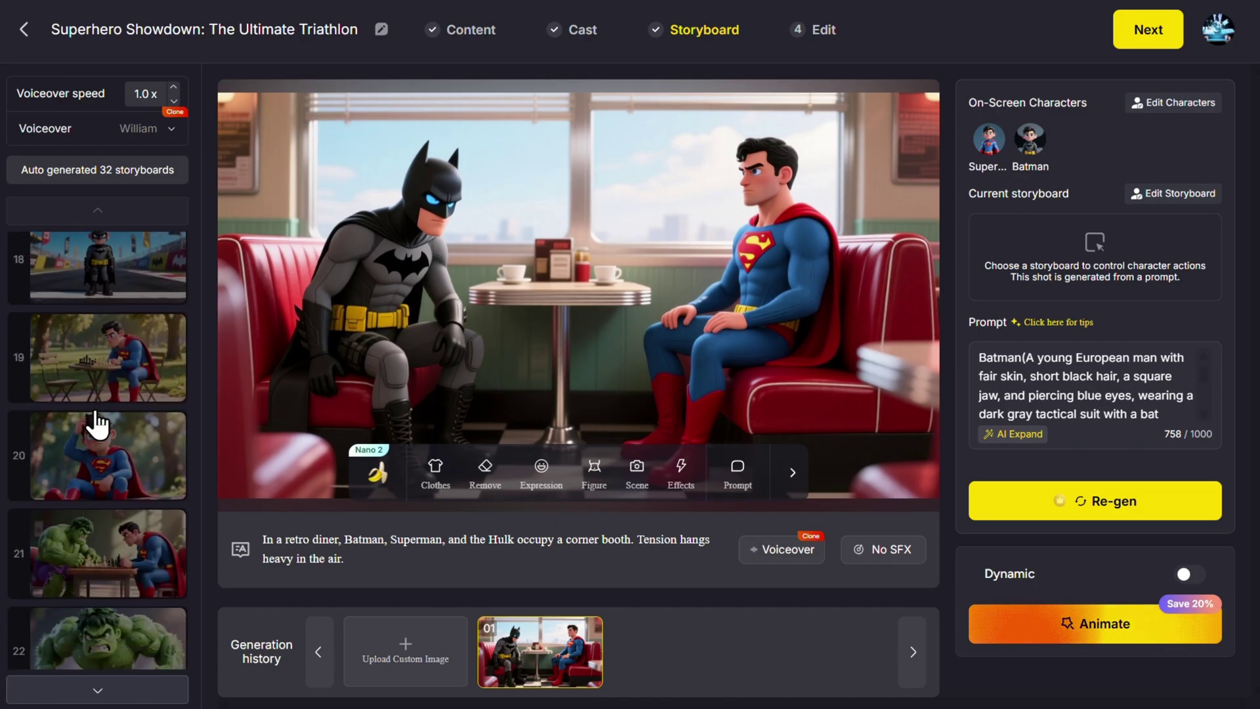
{"action": "scroll", "coordinate": [97, 423], "scroll_direction": "up", "scroll_amount": 20}
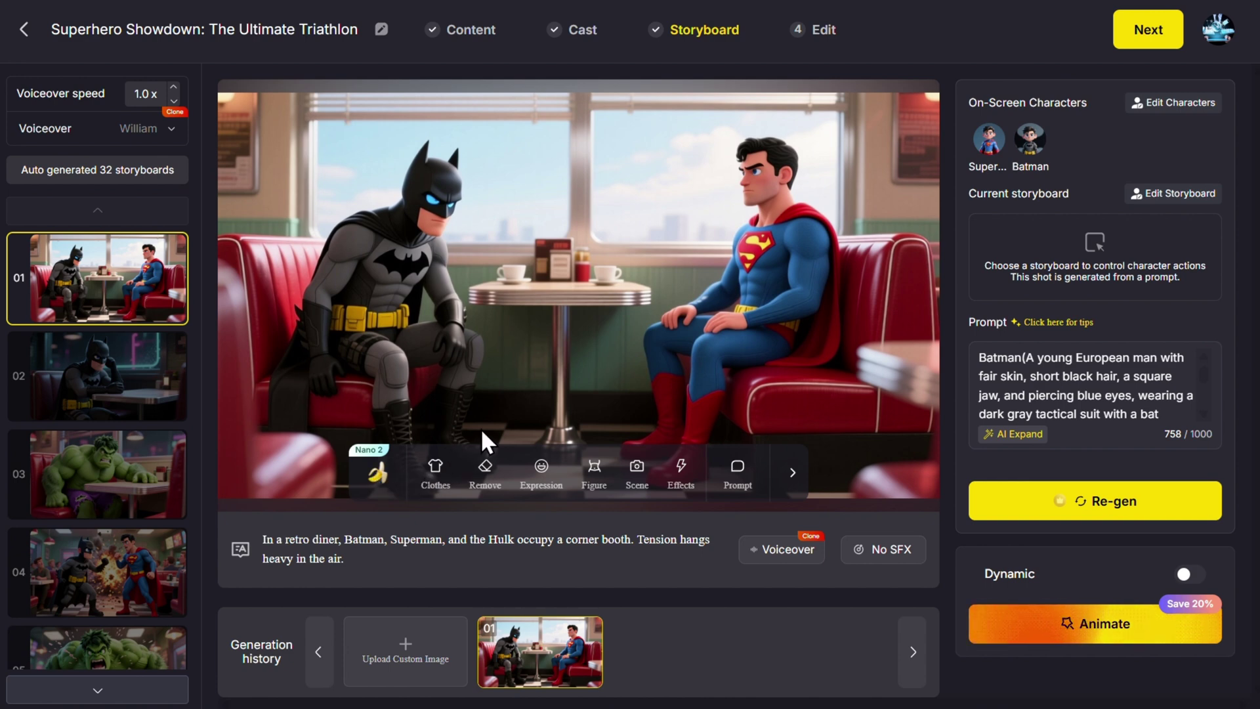
Step: Regenerate storyboard 01 with Superman's figure set to Curvy and view version 02
{"action": "left_click", "coordinate": [595, 469]}
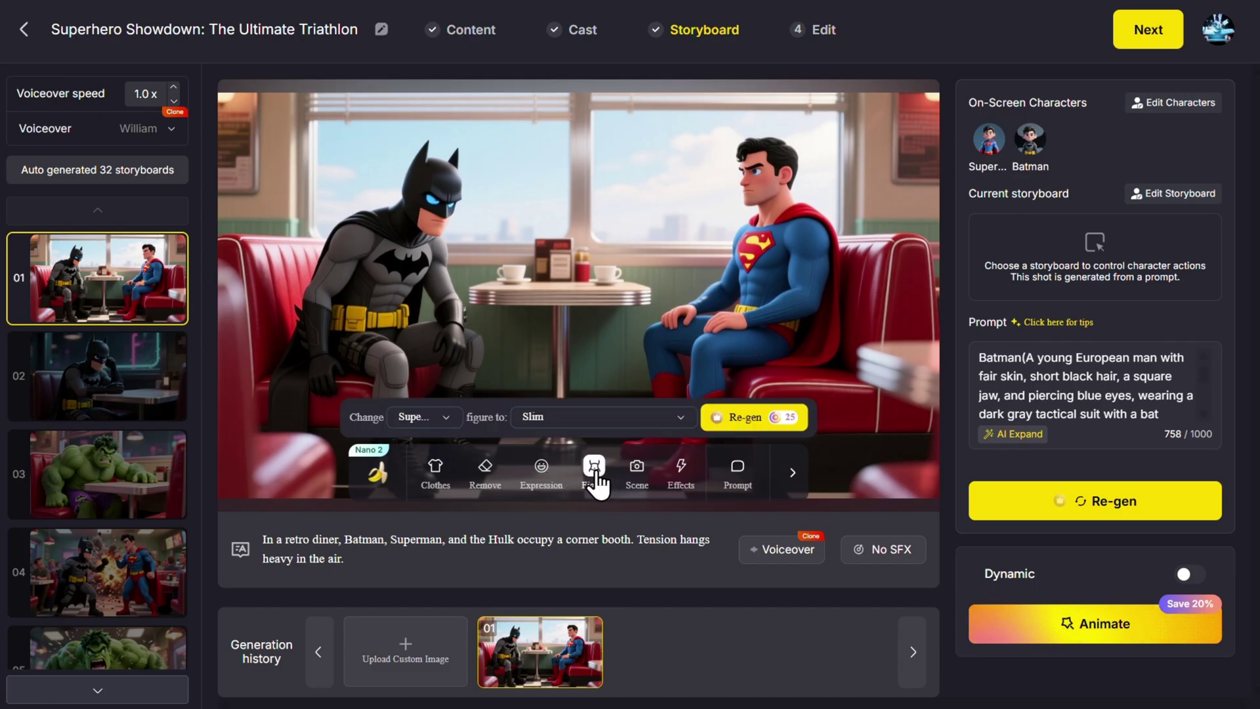
{"action": "left_click", "coordinate": [447, 420]}
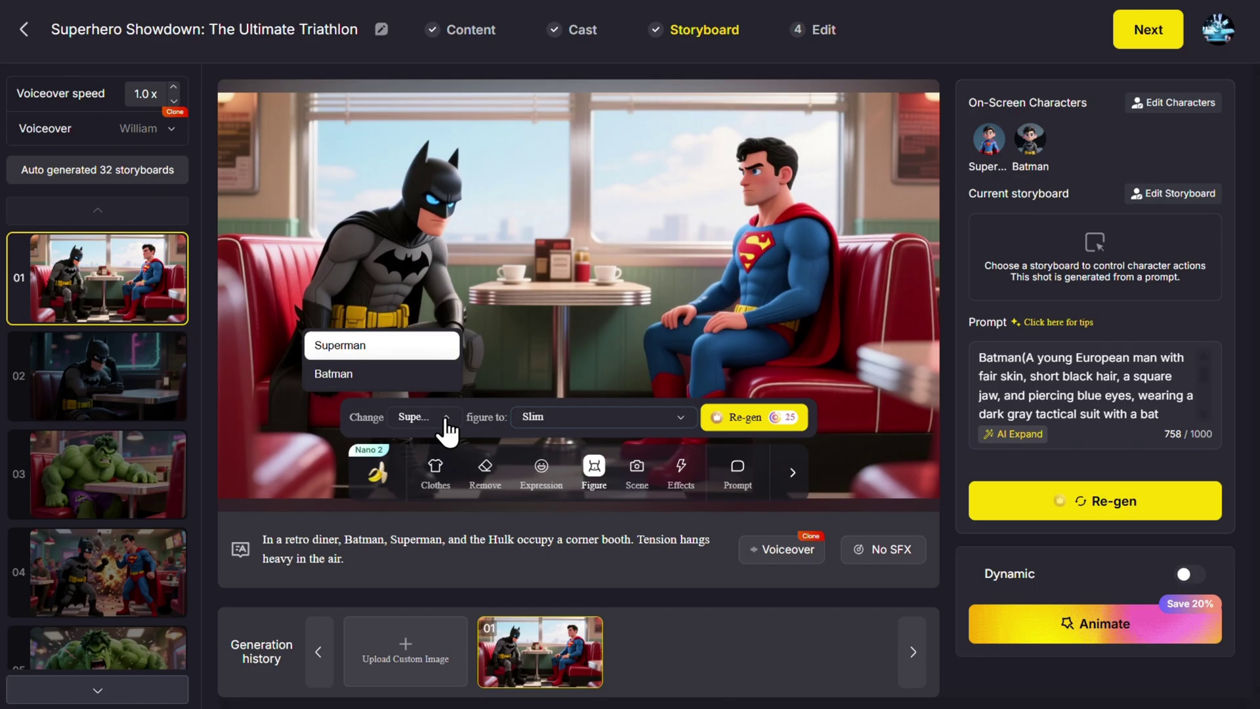
{"action": "left_click", "coordinate": [444, 427]}
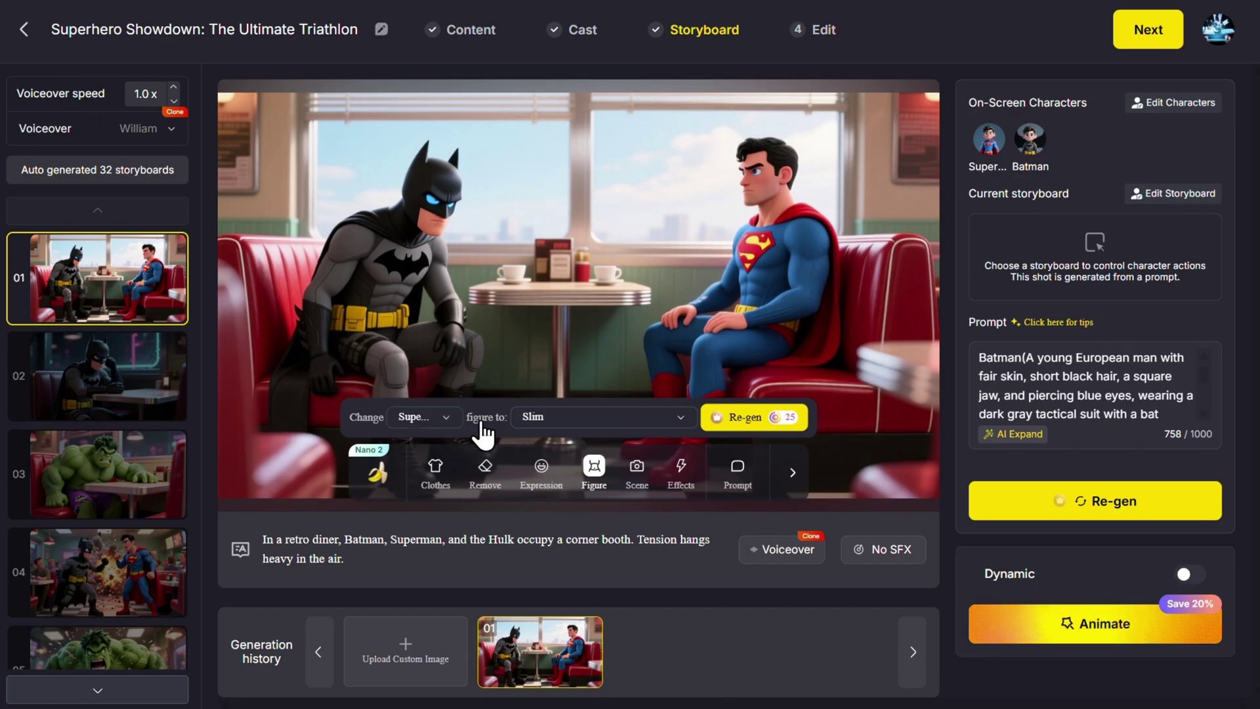
{"action": "left_click", "coordinate": [578, 427]}
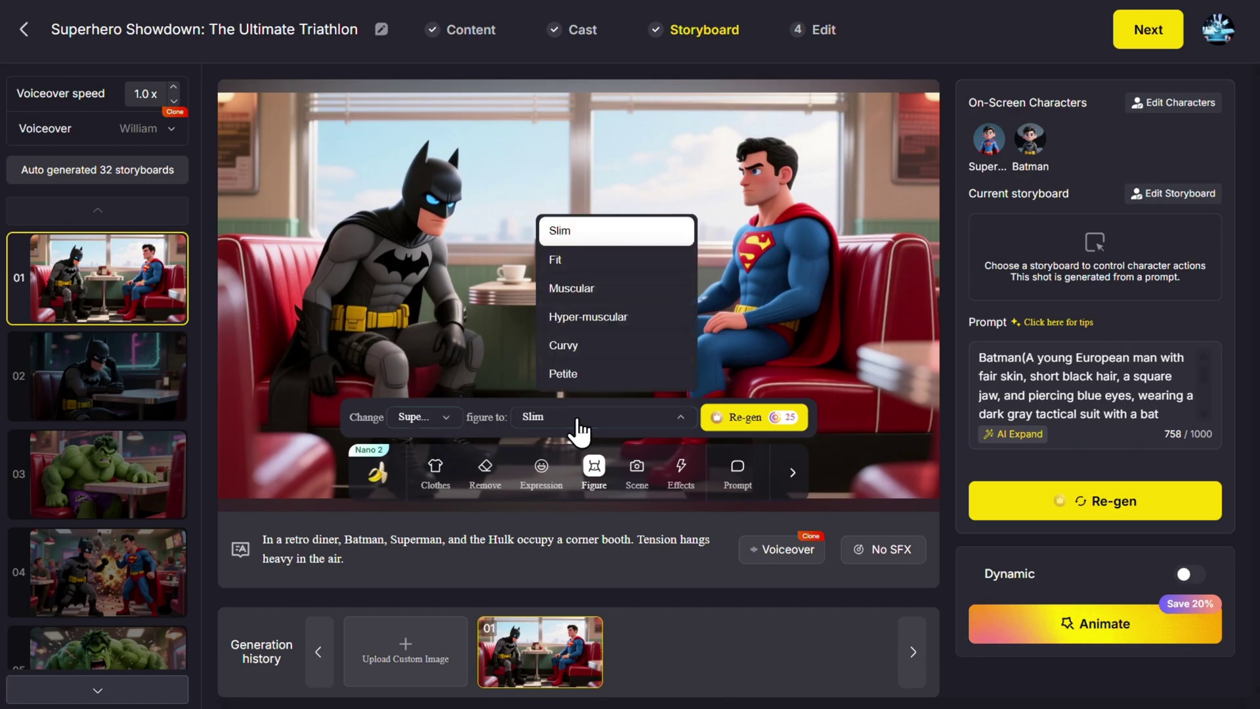
{"action": "left_click", "coordinate": [594, 345]}
{"action": "left_click", "coordinate": [752, 419]}
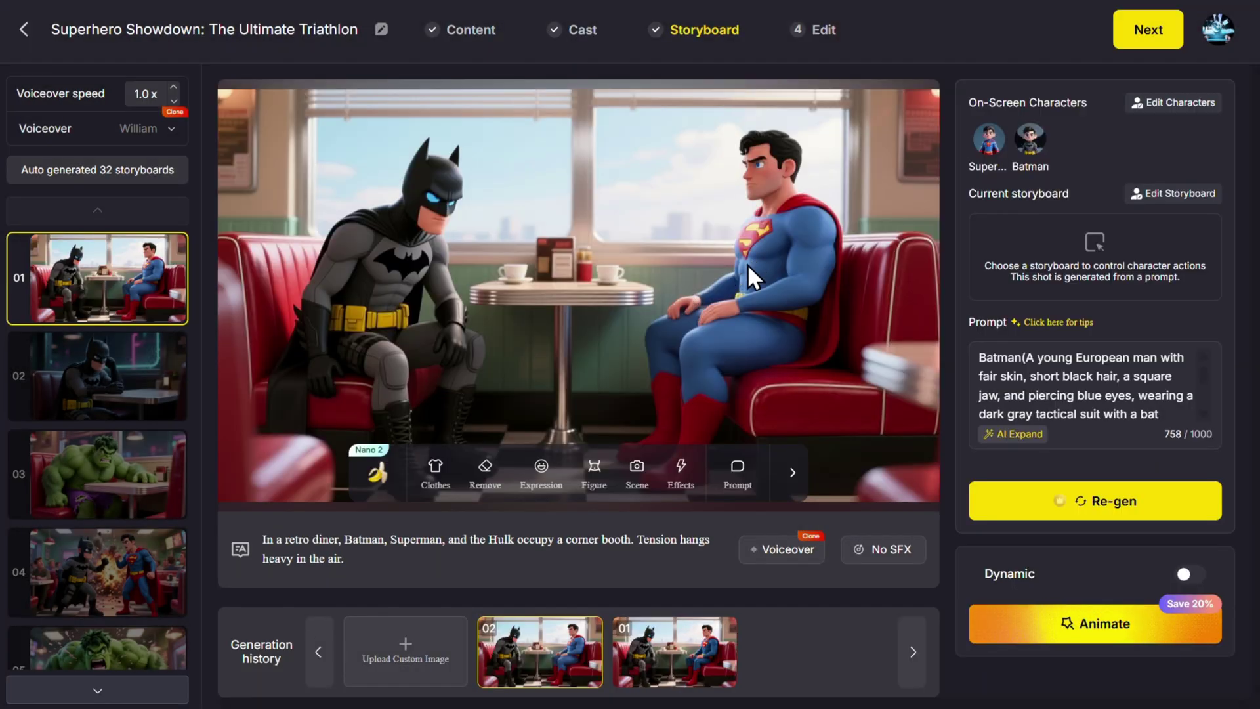
{"action": "left_click", "coordinate": [673, 652]}
{"action": "left_click", "coordinate": [542, 647]}
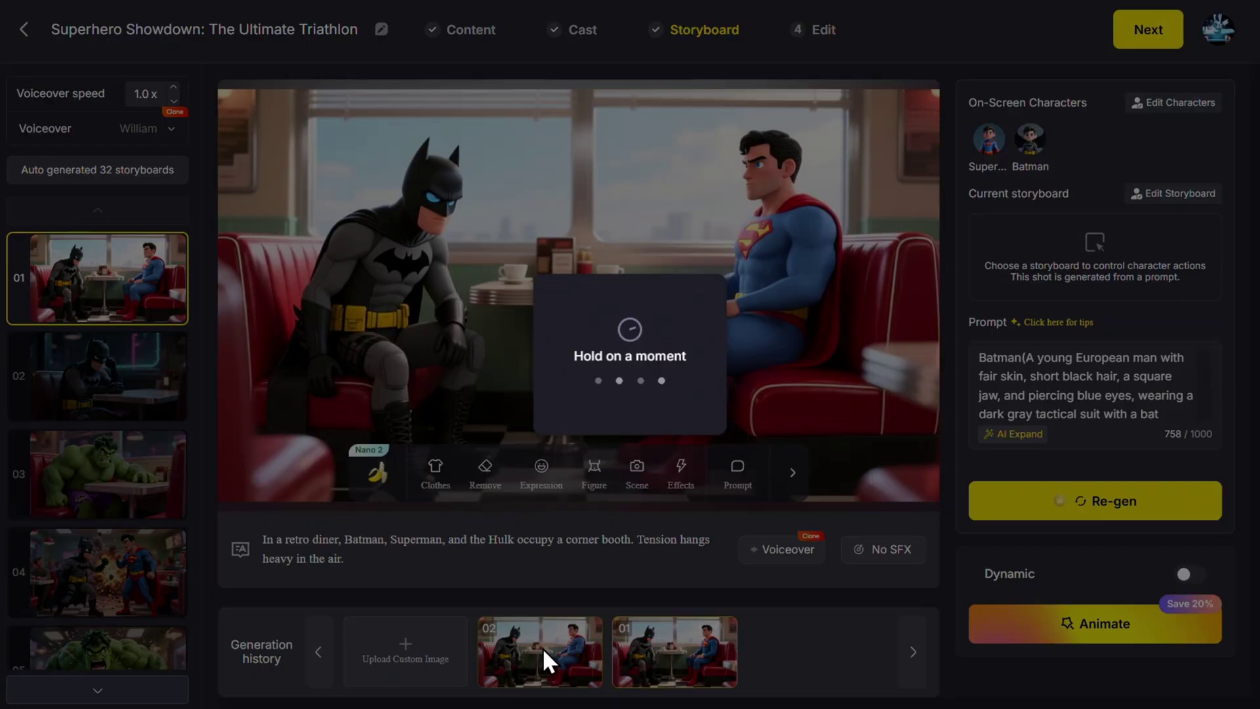
Step: Regenerate storyboard 01 from a Top view camera angle
{"action": "left_click", "coordinate": [638, 468]}
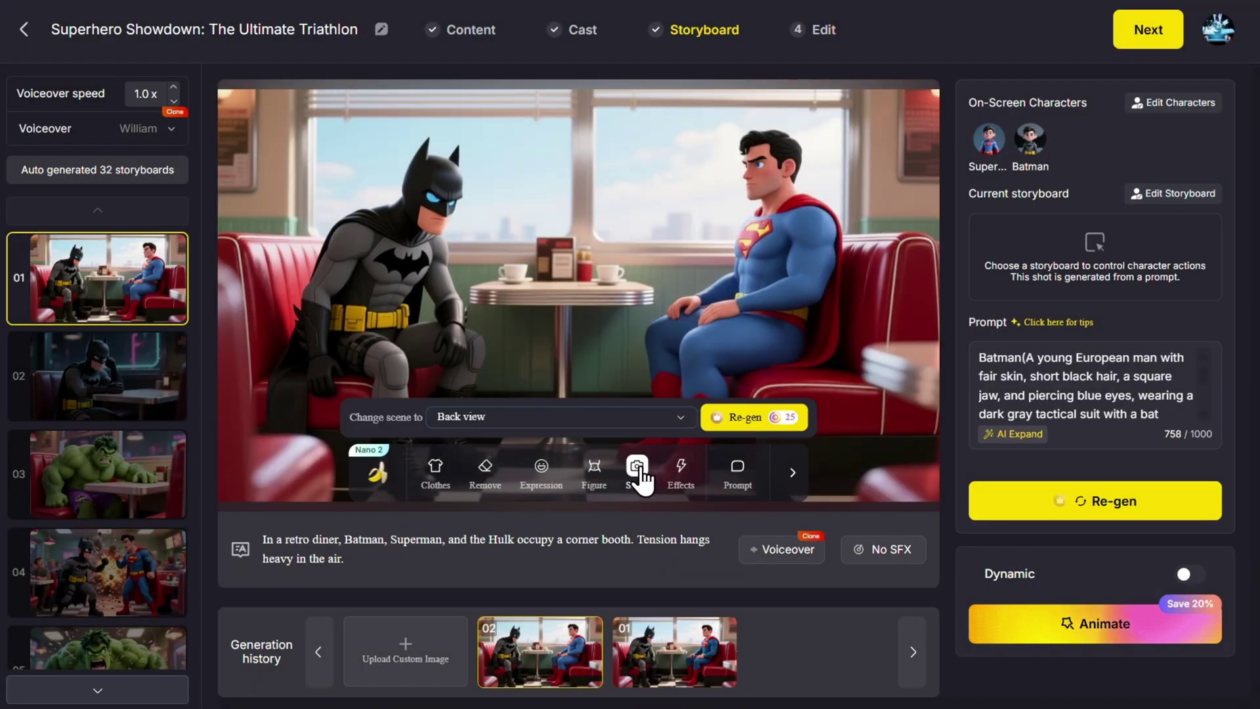
{"action": "left_click", "coordinate": [593, 421]}
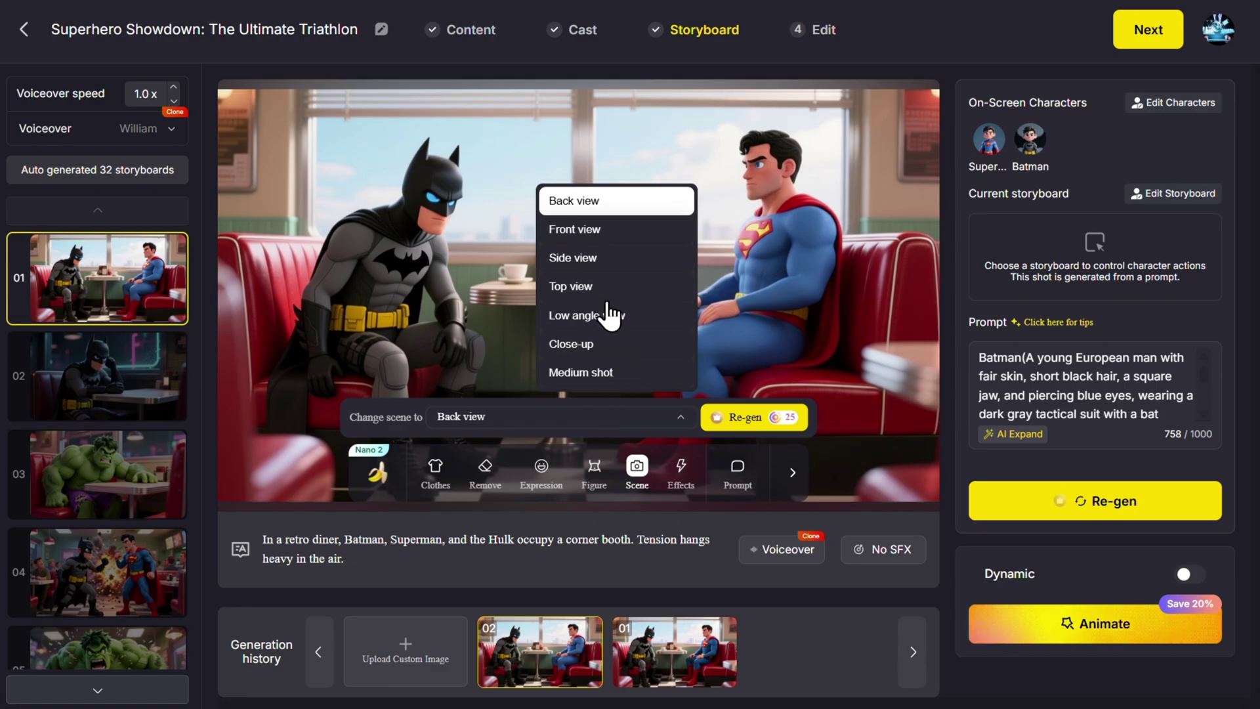
{"action": "left_click", "coordinate": [571, 286]}
{"action": "left_click", "coordinate": [728, 419]}
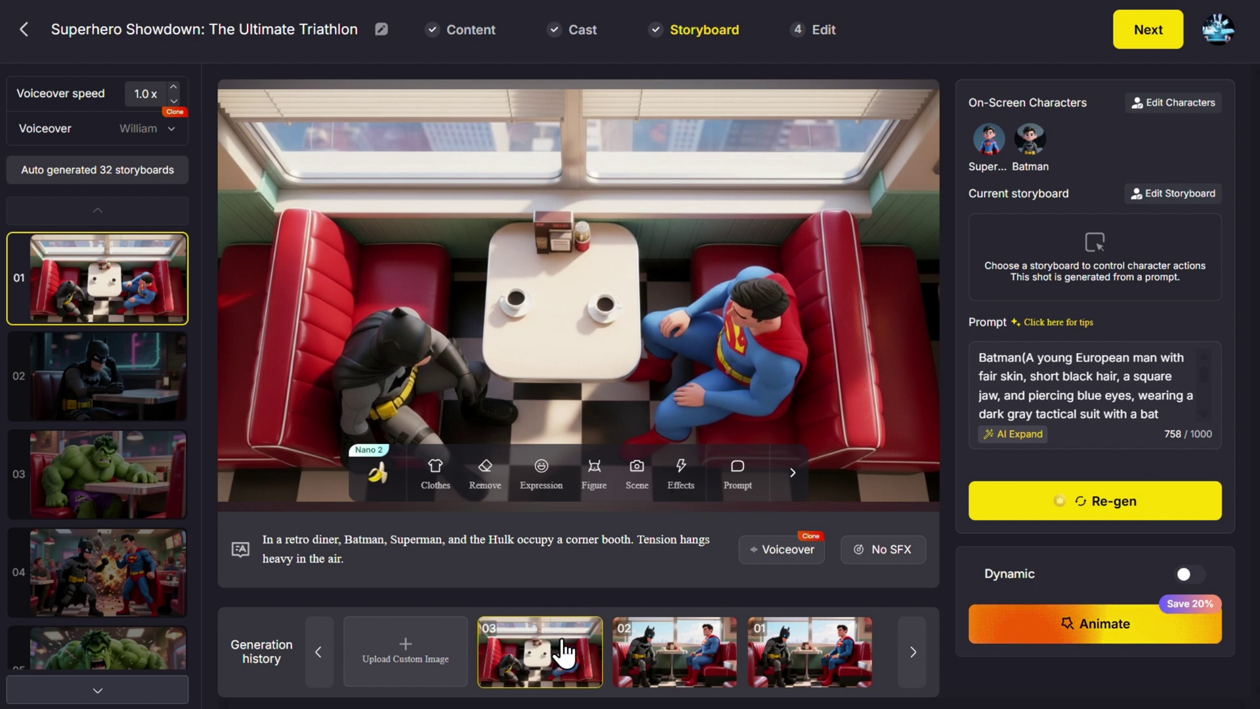
Step: Browse the Effects sound-effect list without picking one, then start editing the image prompt
{"action": "left_click", "coordinate": [681, 470]}
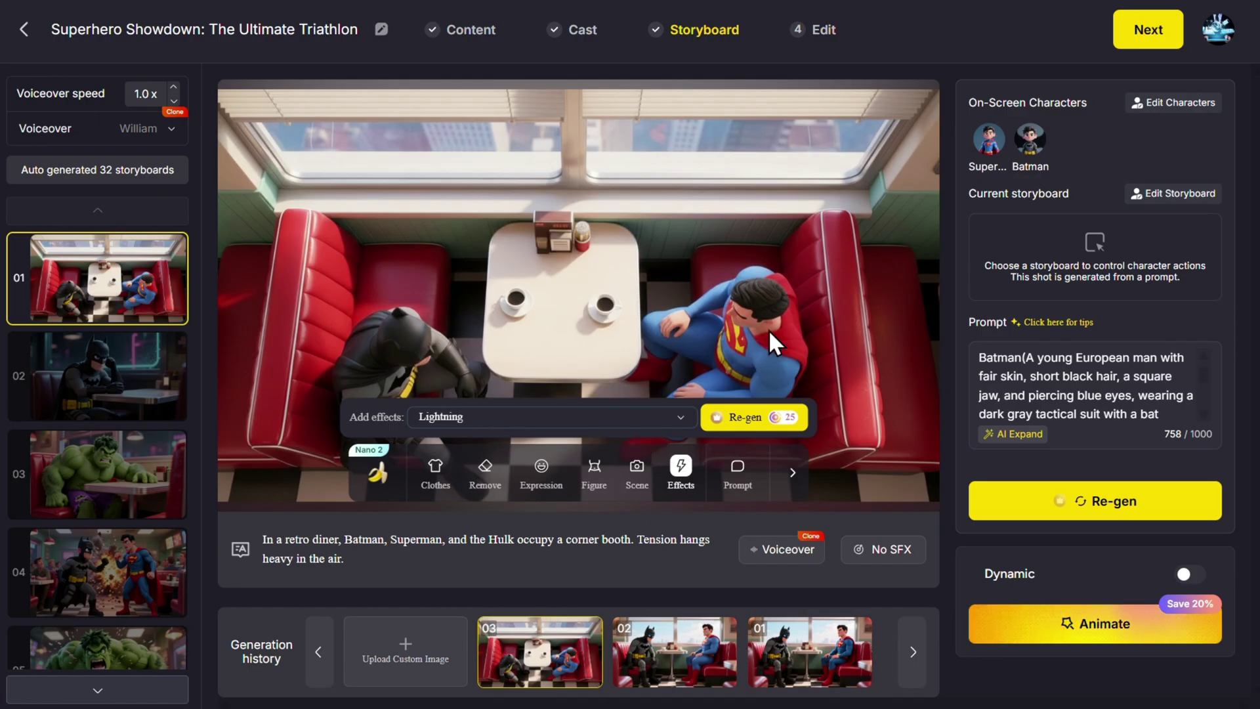
{"action": "left_click", "coordinate": [892, 564]}
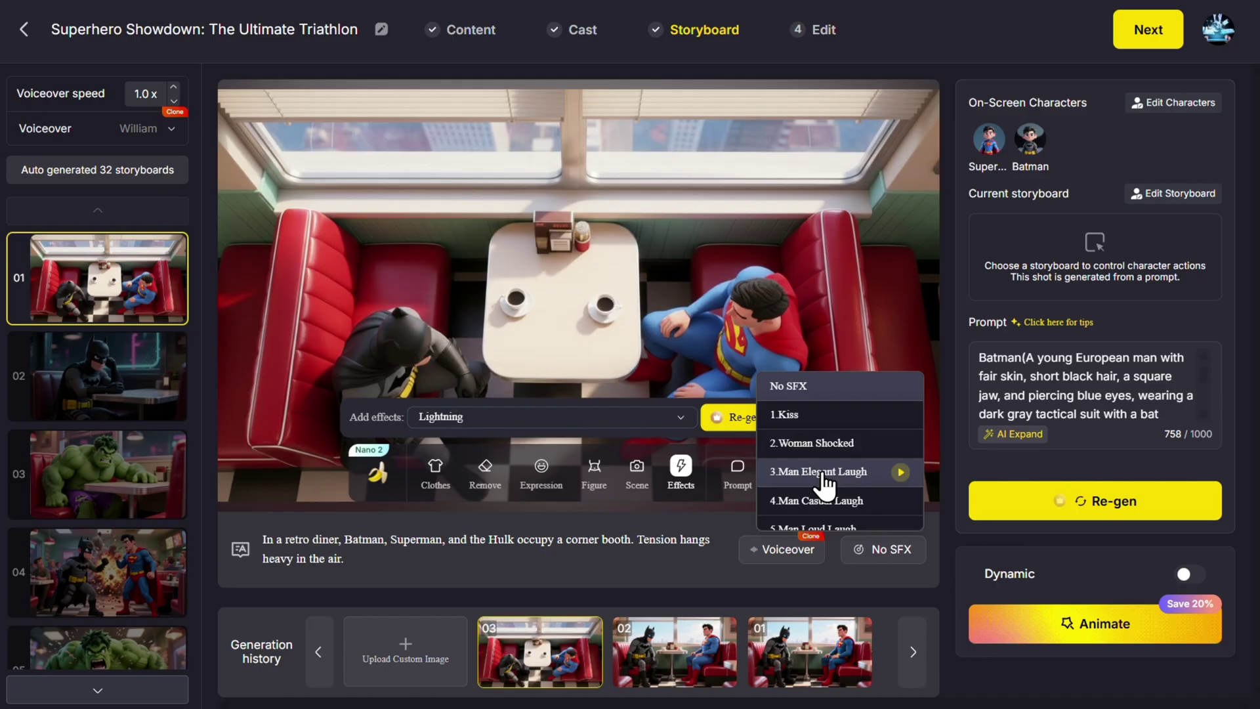
{"action": "scroll", "coordinate": [860, 460], "scroll_direction": "down", "scroll_amount": 3}
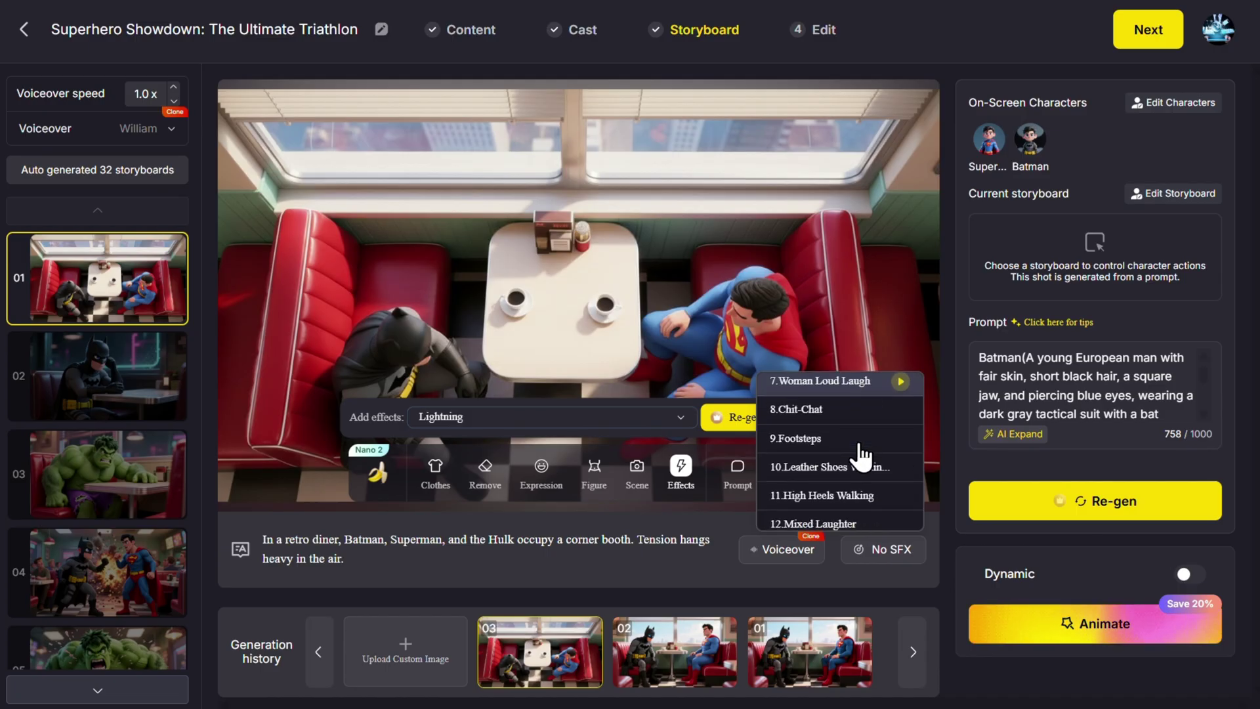
{"action": "left_click", "coordinate": [760, 249]}
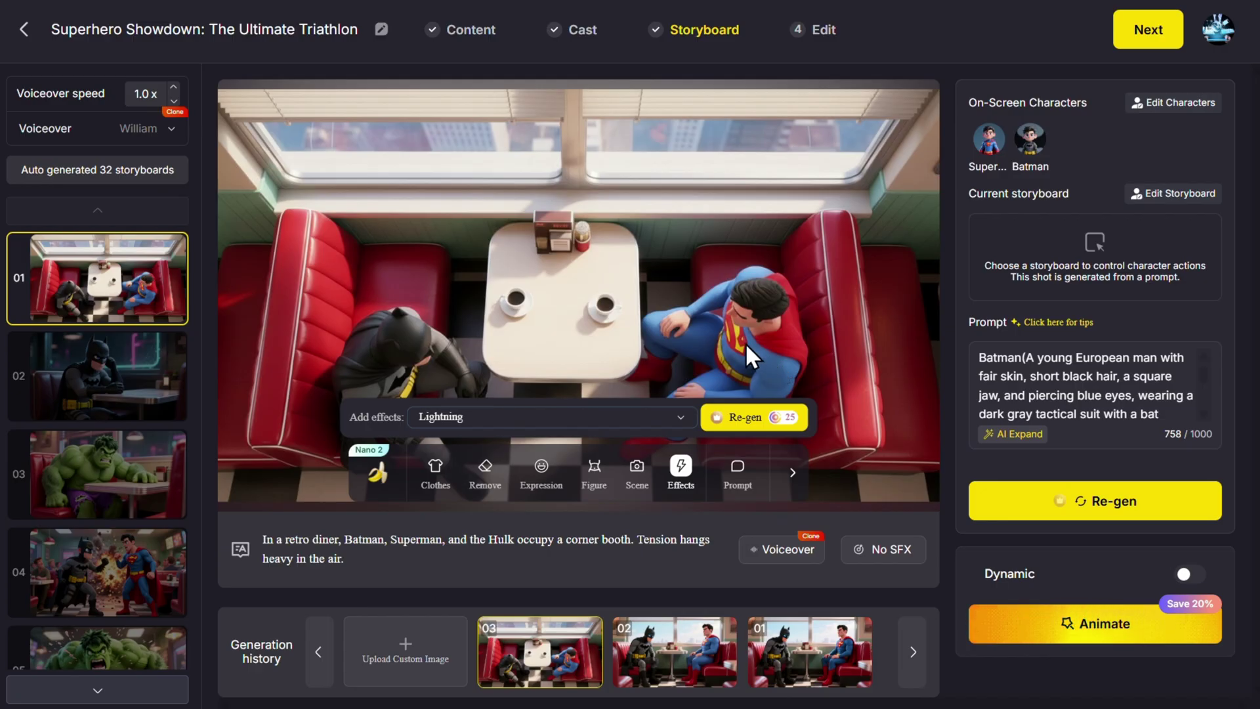
{"action": "left_click", "coordinate": [1080, 412]}
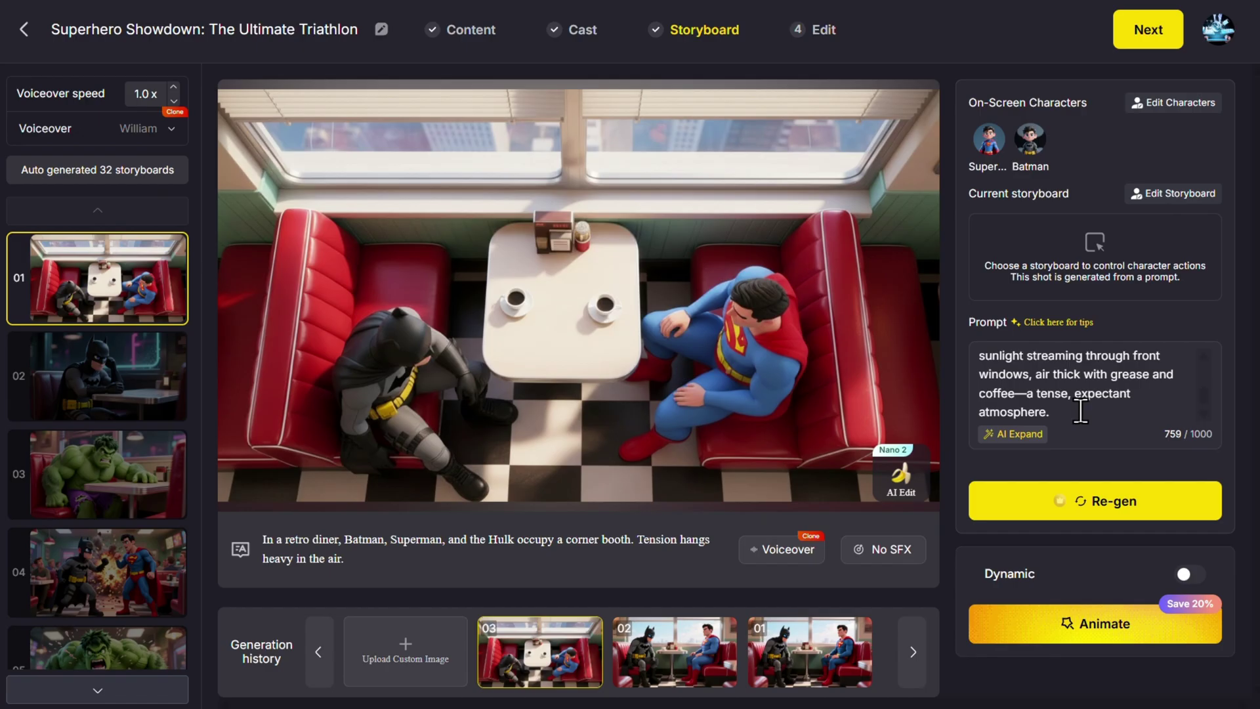
Step: Add a Superman mention to the image prompt, then remove it again
{"action": "type", "text": "@"}
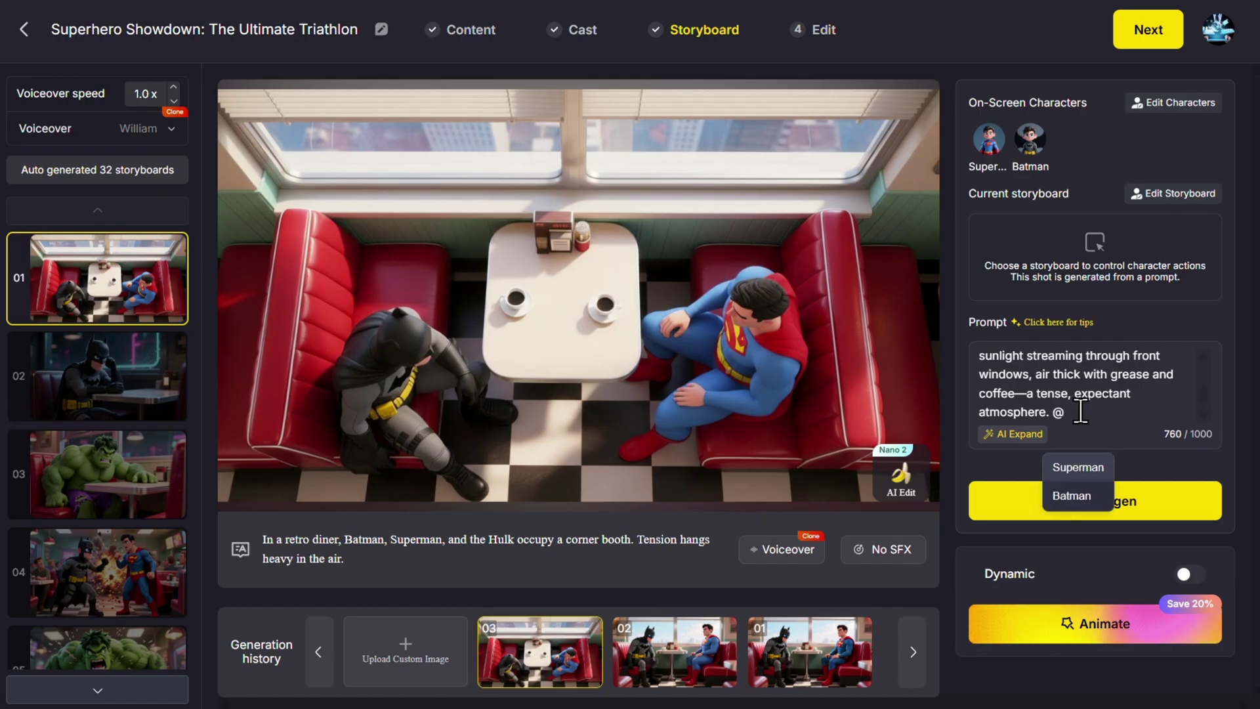
{"action": "left_click", "coordinate": [1080, 470]}
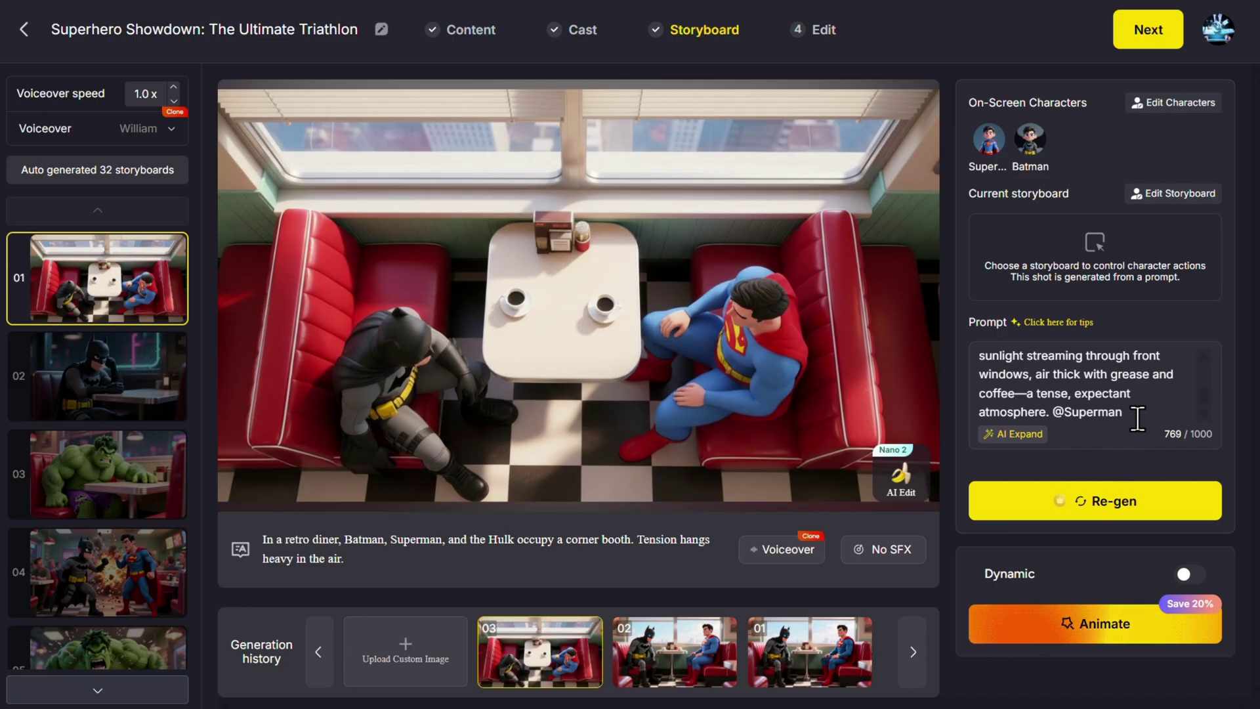
{"action": "key", "text": "BackSpace"}
{"action": "key", "text": "BackSpace"}
{"action": "key", "text": "BackSpace"}
{"action": "key", "text": "BackSpace"}
{"action": "key", "text": "BackSpace"}
{"action": "key", "text": "BackSpace"}
{"action": "key", "text": "BackSpace"}
{"action": "key", "text": "BackSpace"}
{"action": "key", "text": "BackSpace"}
{"action": "key", "text": "BackSpace"}
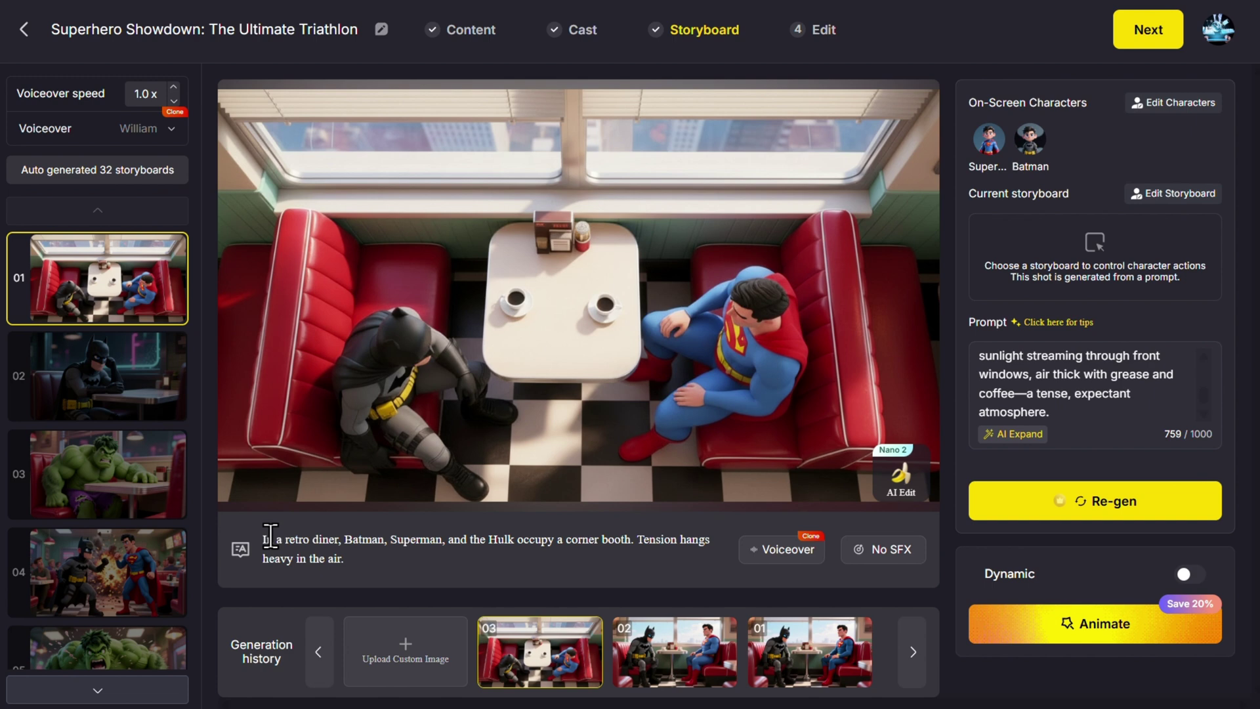
Step: Select the scene narration and browse the available narrator voices
{"action": "left_click_drag", "start_coordinate": [264, 537], "coordinate": [415, 553]}
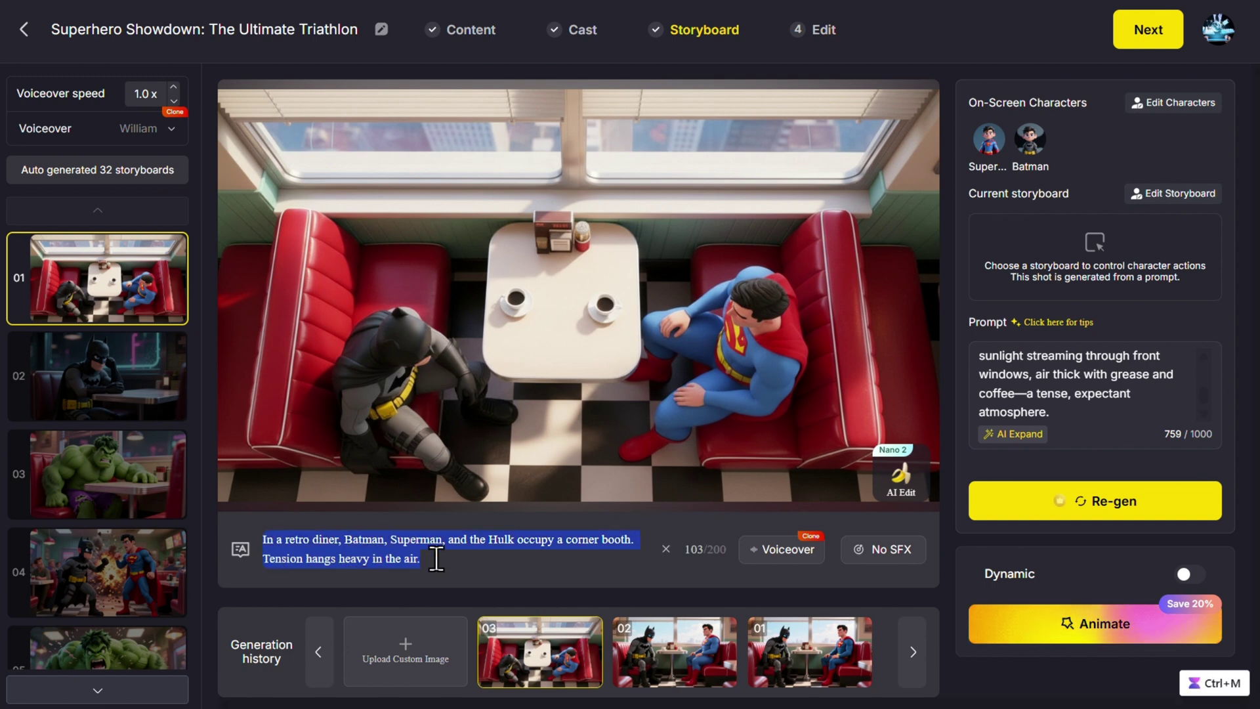
{"action": "left_click", "coordinate": [809, 555]}
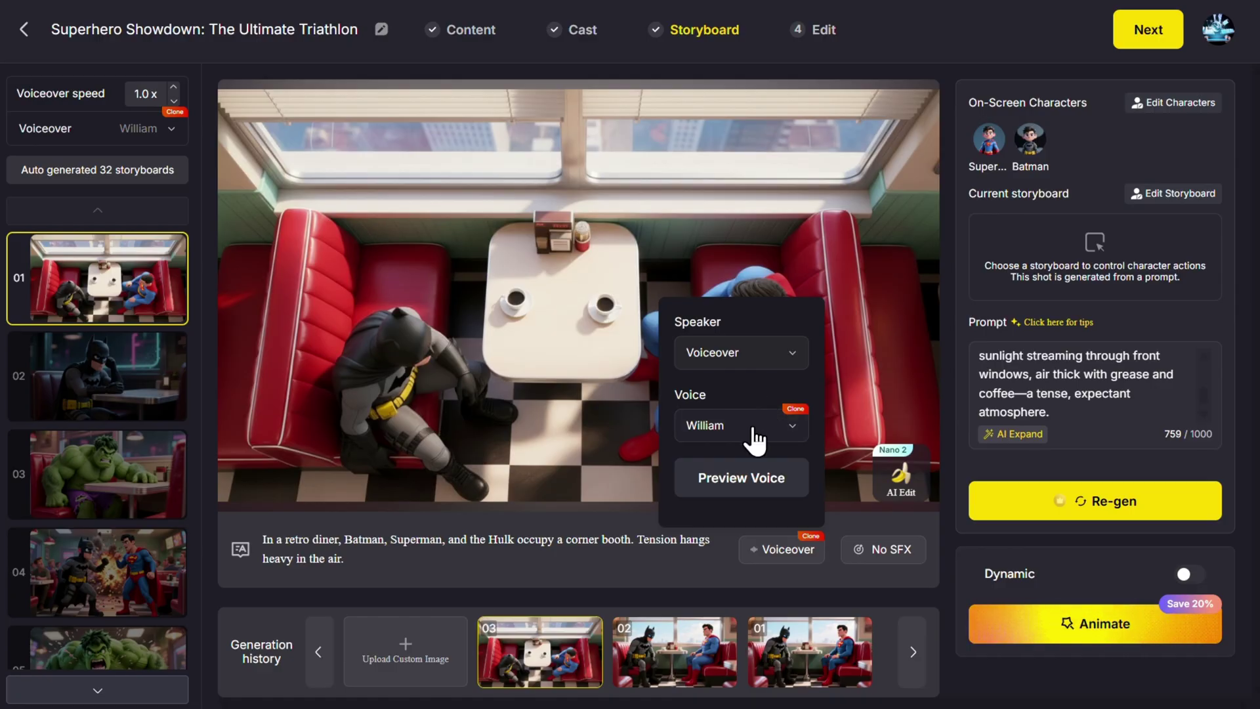
{"action": "left_click", "coordinate": [762, 433]}
{"action": "scroll", "coordinate": [755, 462], "scroll_direction": "up", "scroll_amount": 3}
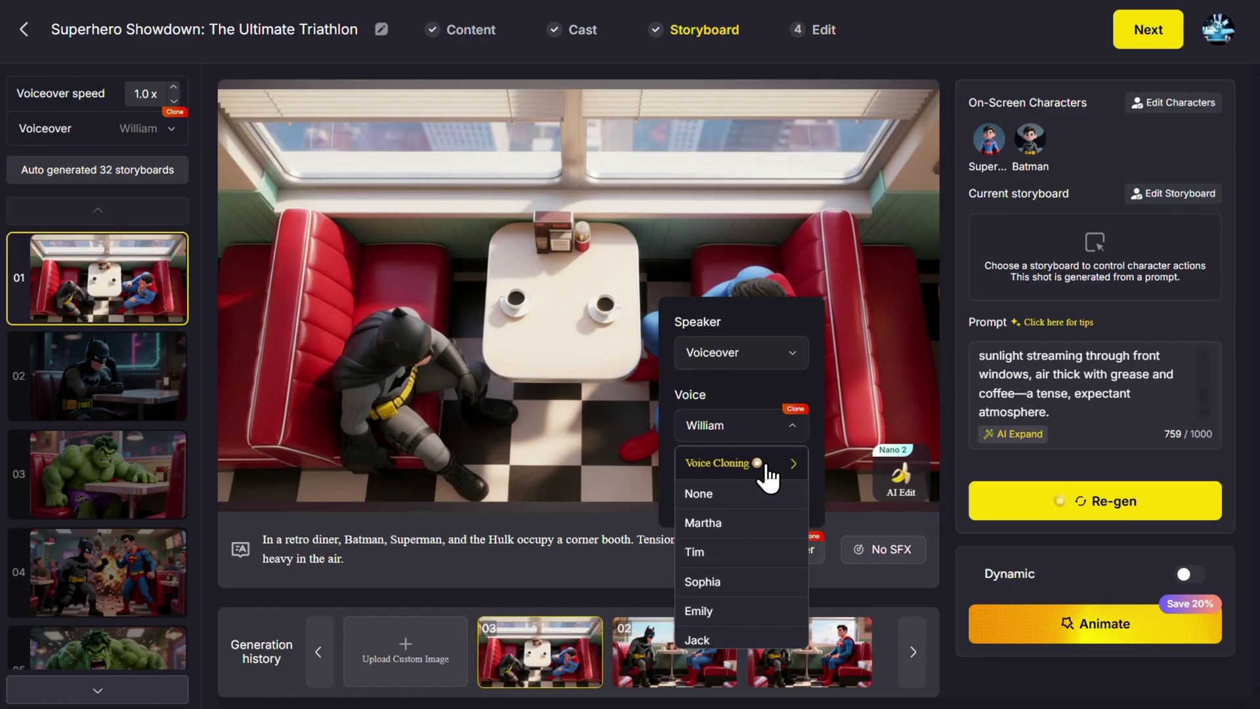
{"action": "left_click", "coordinate": [615, 550]}
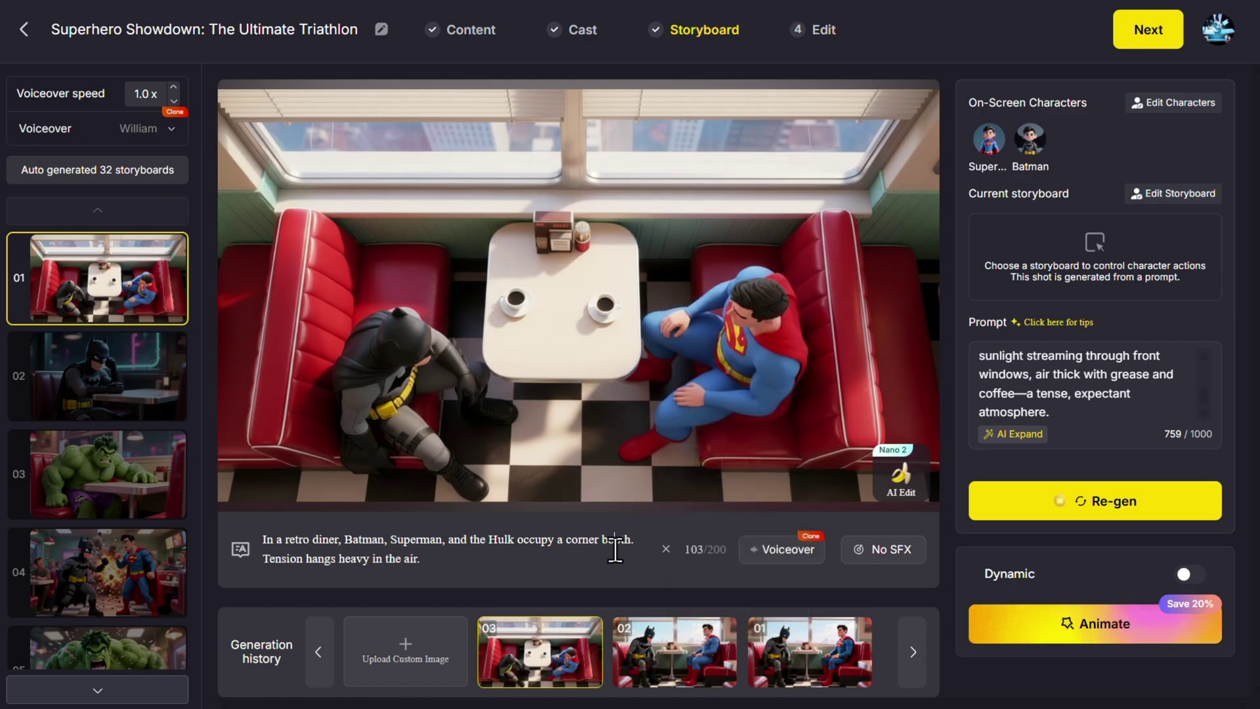
Step: Scroll the storyboard list back to 01 and bring up the 'Want to enhance your video?' offer
{"action": "scroll", "coordinate": [122, 443], "scroll_direction": "down", "scroll_amount": 6}
{"action": "scroll", "coordinate": [125, 450], "scroll_direction": "down", "scroll_amount": 18}
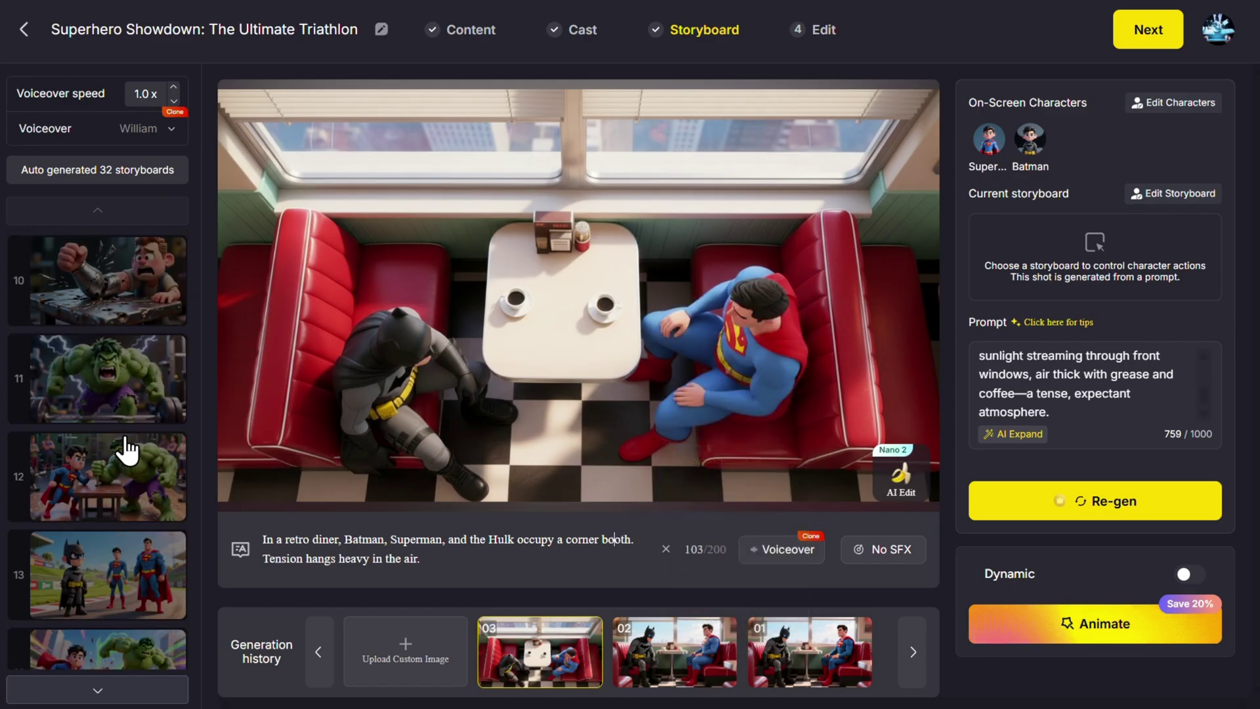
{"action": "scroll", "coordinate": [126, 450], "scroll_direction": "up", "scroll_amount": 20}
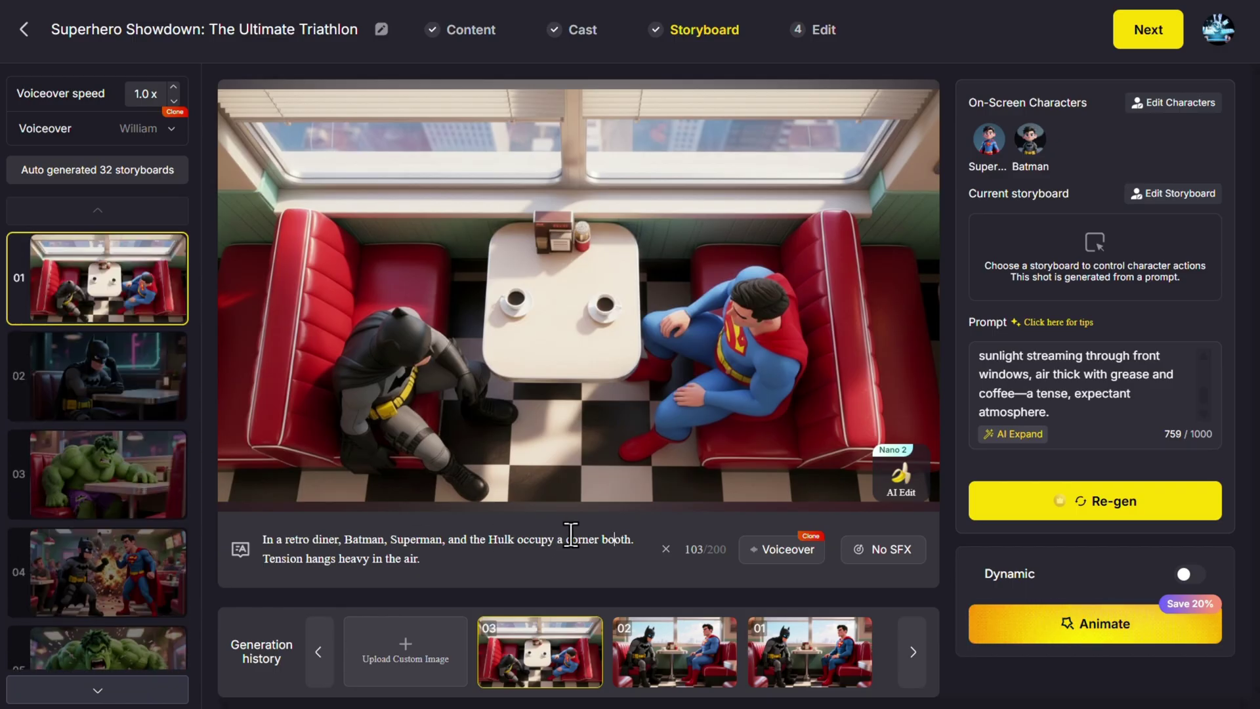
{"action": "left_click", "coordinate": [1143, 40]}
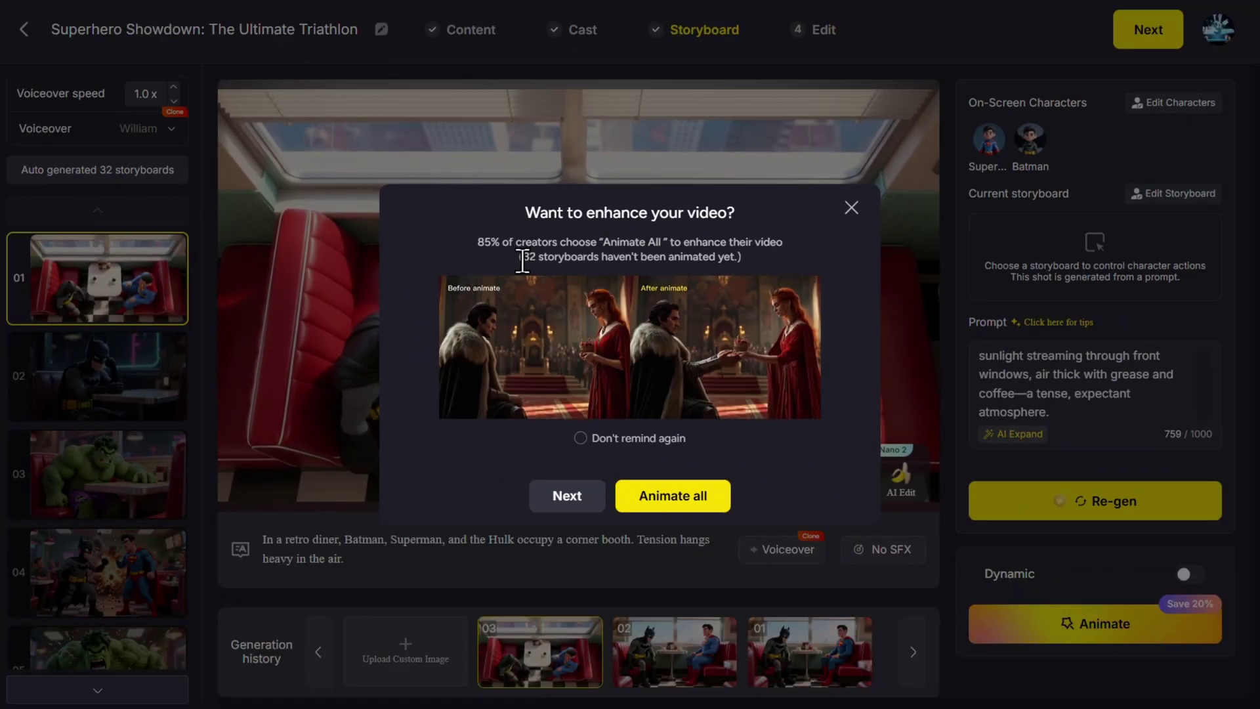
Step: Animate all 32 storyboards with Hailuo 2.3 Fast, accepting the 3840-credit cost
{"action": "left_click", "coordinate": [686, 503]}
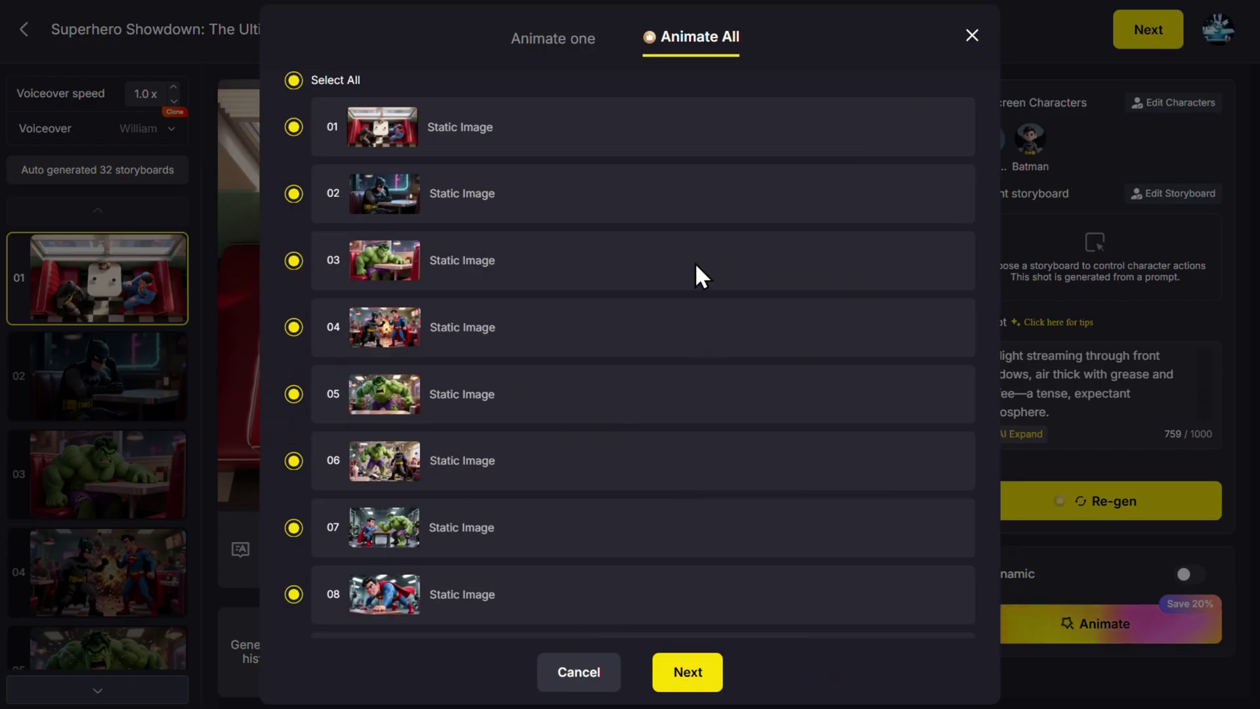
{"action": "scroll", "coordinate": [698, 304], "scroll_direction": "down", "scroll_amount": 20}
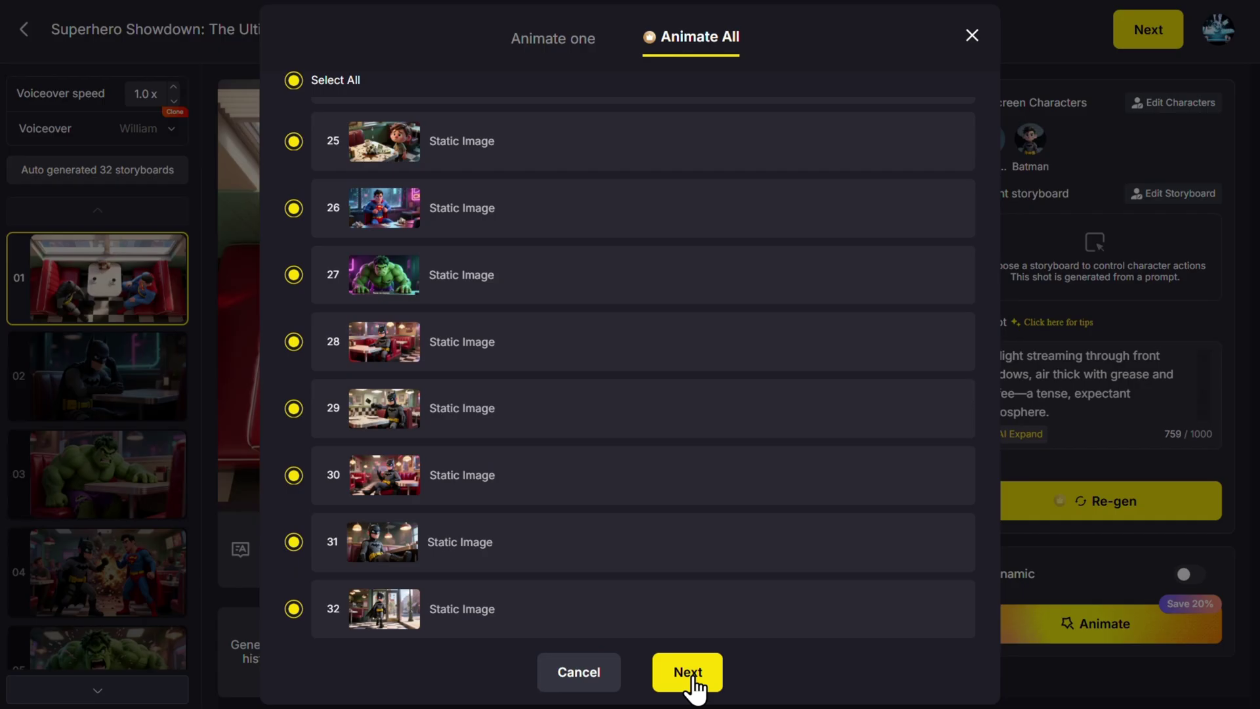
{"action": "left_click", "coordinate": [689, 673]}
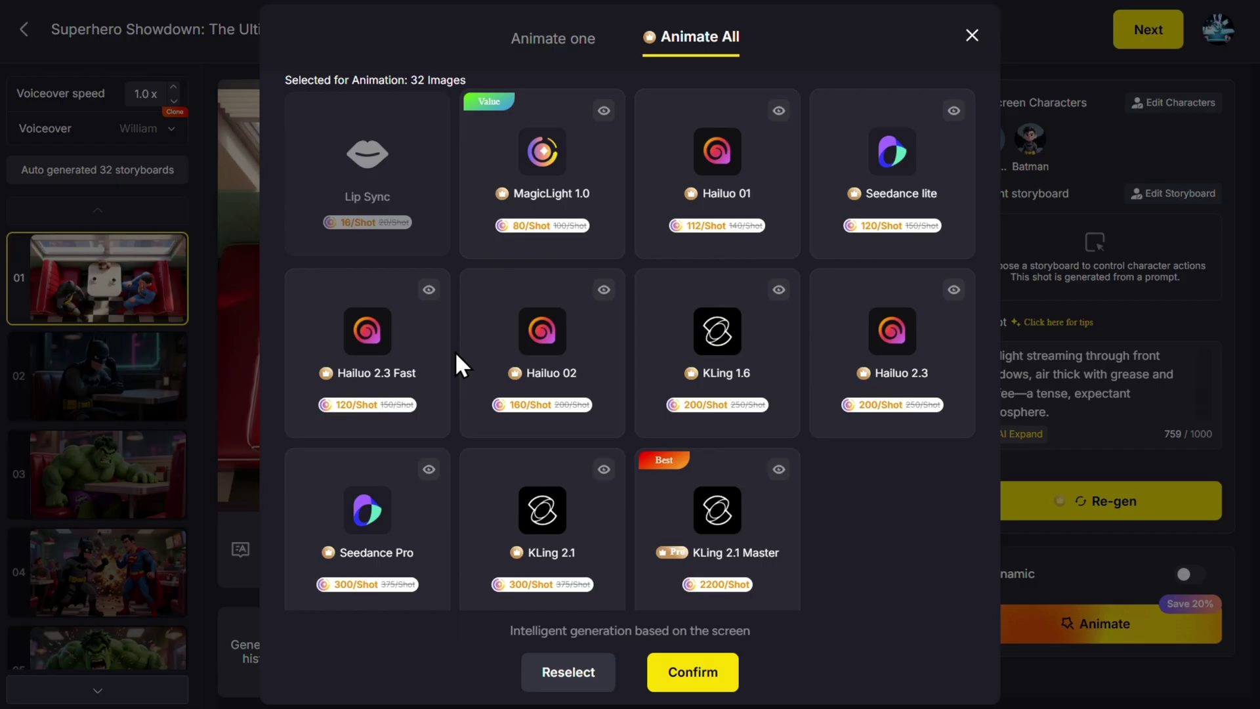
{"action": "left_click", "coordinate": [373, 338]}
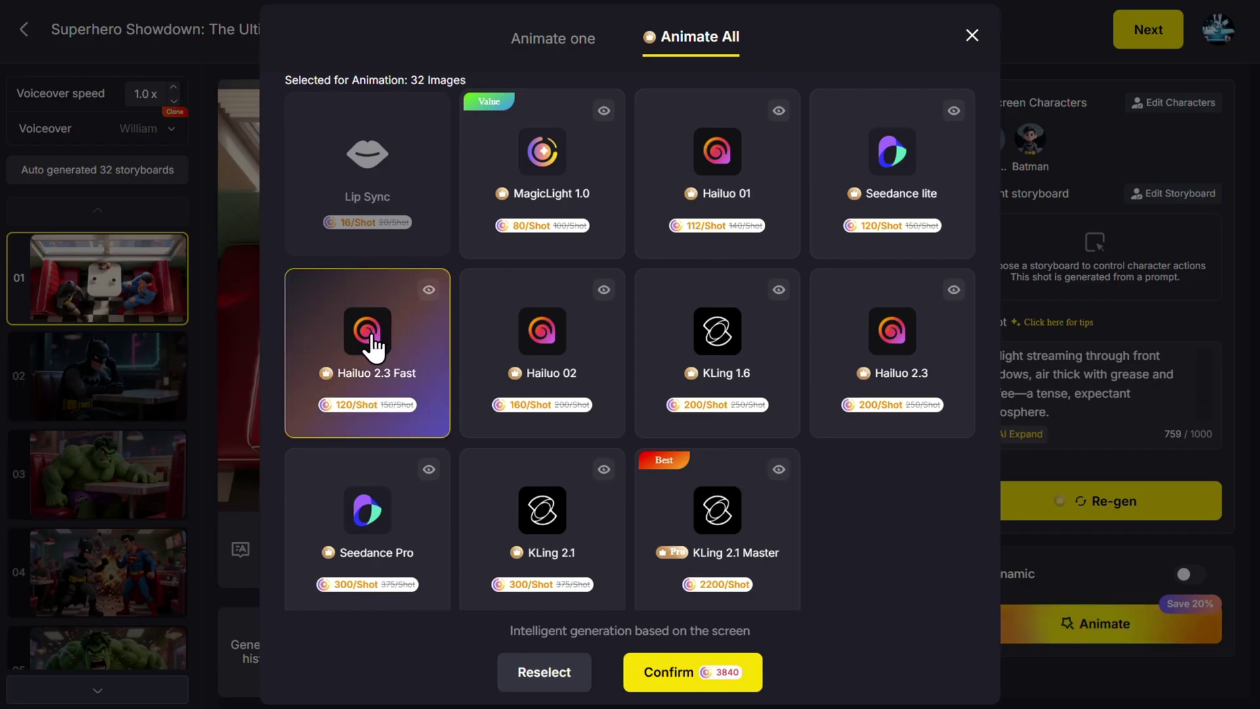
{"action": "left_click", "coordinate": [691, 675]}
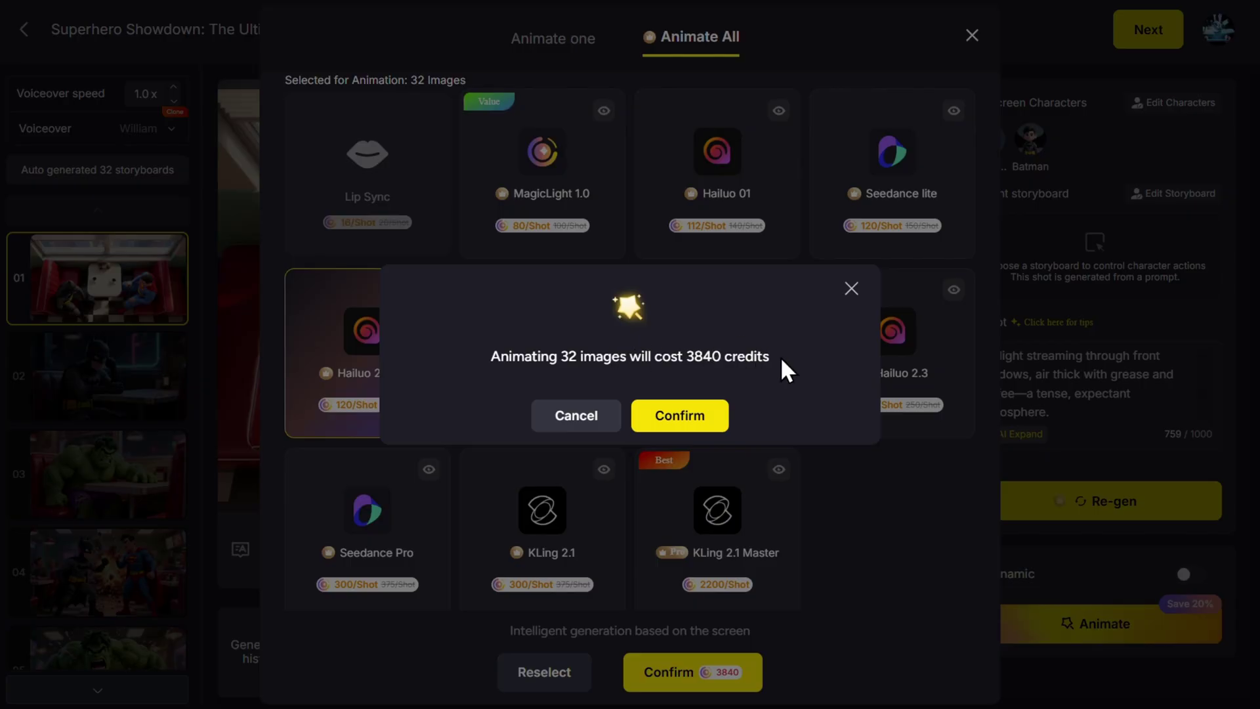
{"action": "left_click", "coordinate": [678, 420]}
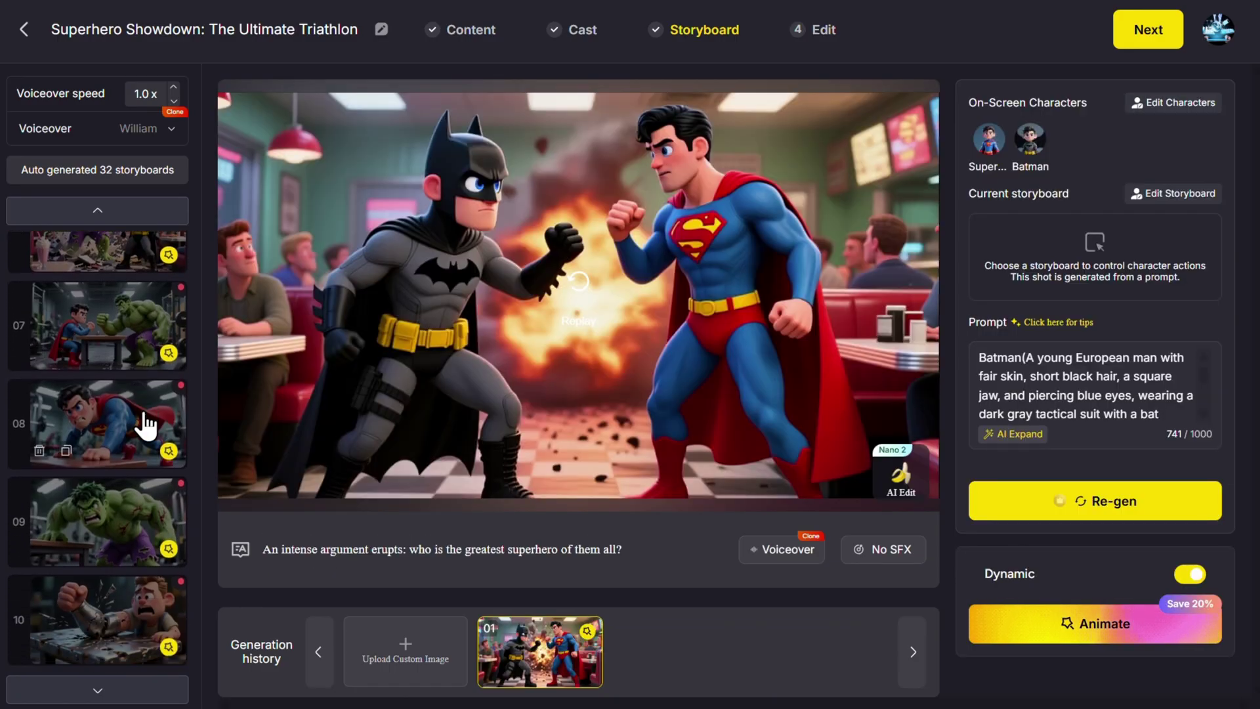
Step: Replay storyboard 04's animated clip, then continue to the Edit step's Cover Settings
{"action": "scroll", "coordinate": [144, 425], "scroll_direction": "up", "scroll_amount": 8}
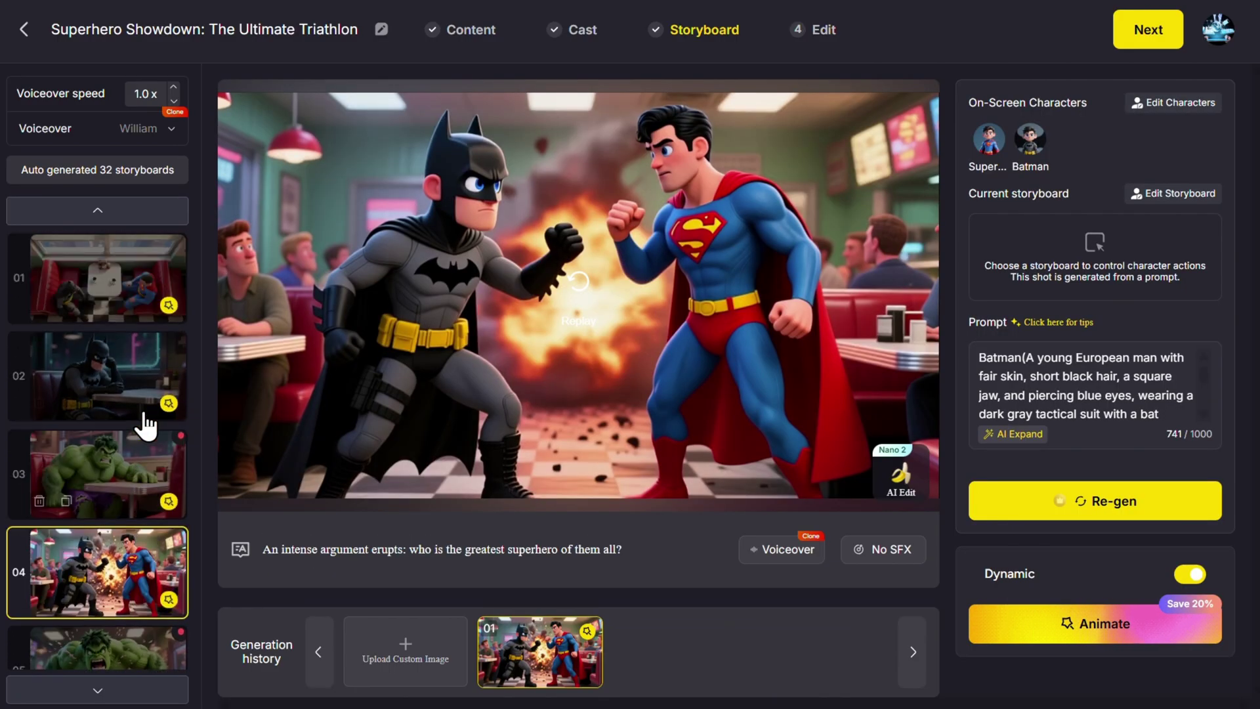
{"action": "left_click", "coordinate": [579, 297]}
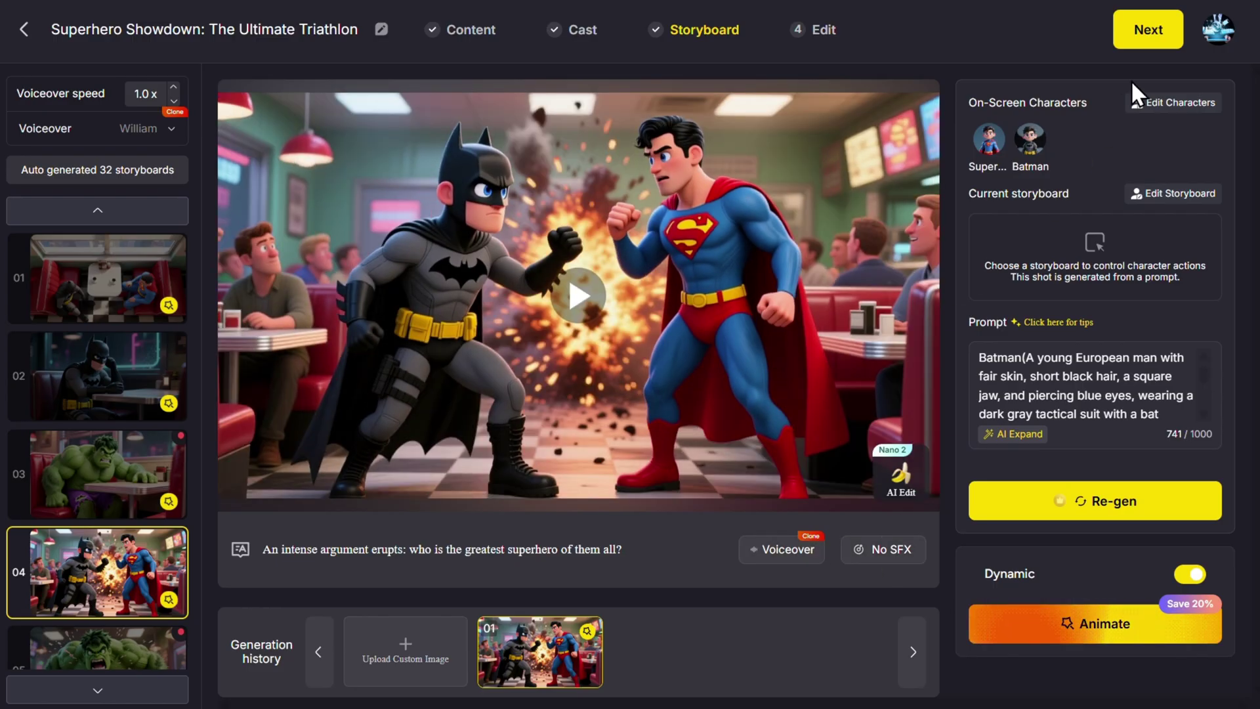
{"action": "left_click", "coordinate": [1150, 28]}
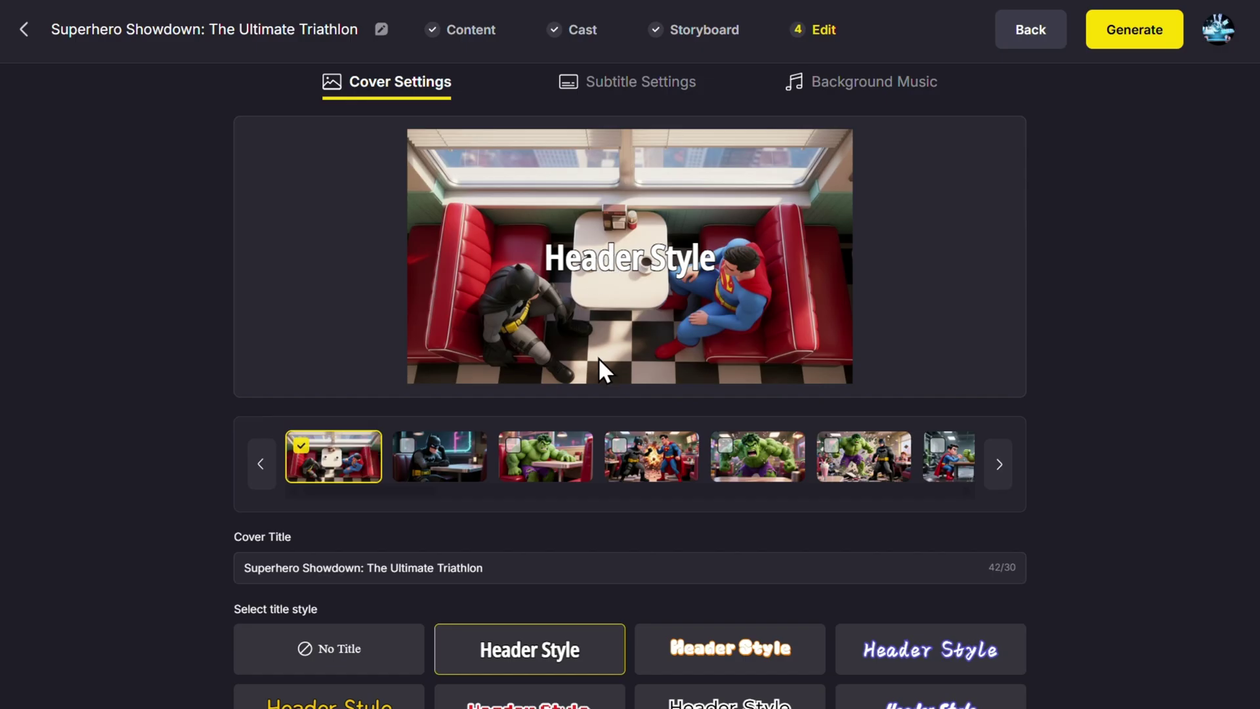
Step: Restyle the cover title in a bold outlined font
{"action": "scroll", "coordinate": [559, 594], "scroll_direction": "down", "scroll_amount": 2}
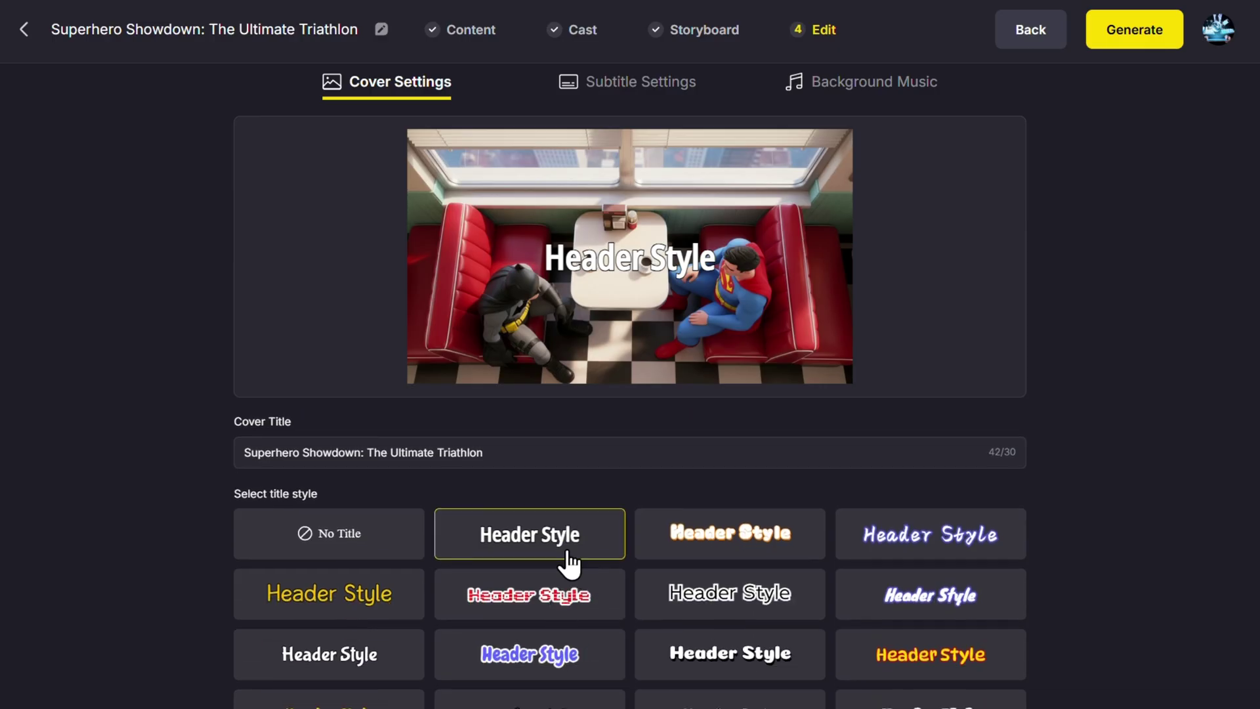
{"action": "left_click", "coordinate": [725, 680]}
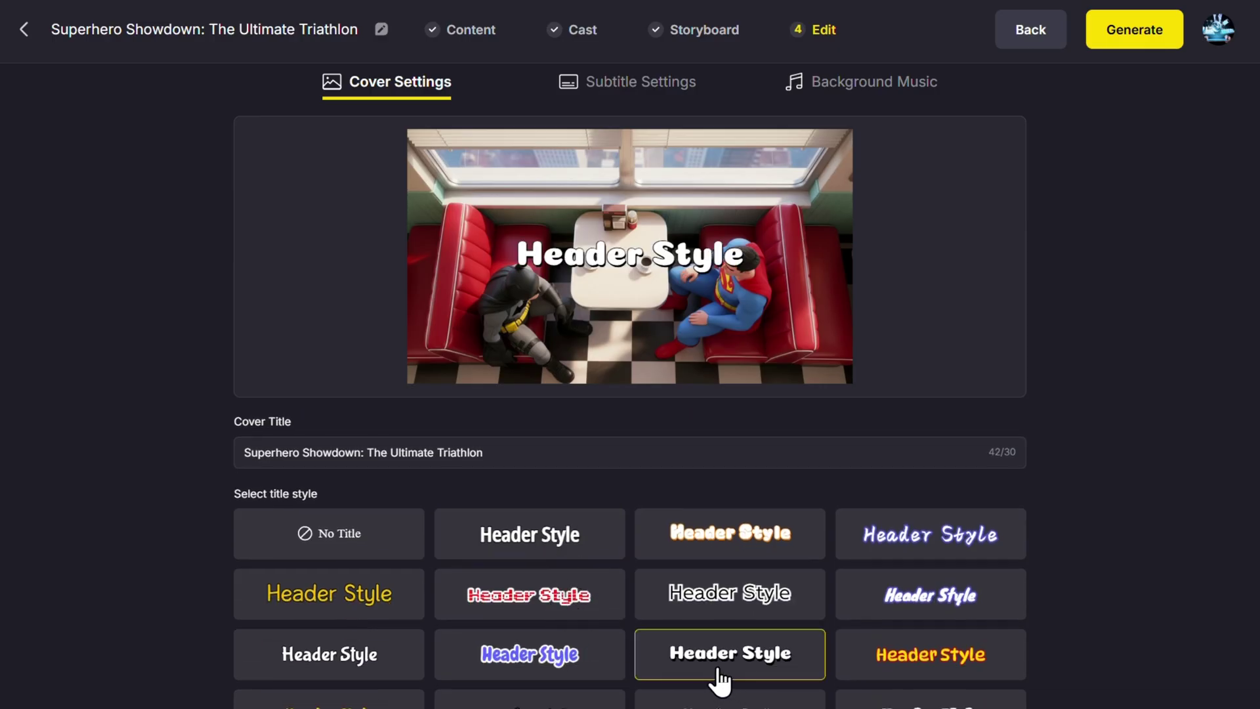
{"action": "scroll", "coordinate": [588, 509], "scroll_direction": "down", "scroll_amount": 2}
{"action": "left_click", "coordinate": [559, 625]}
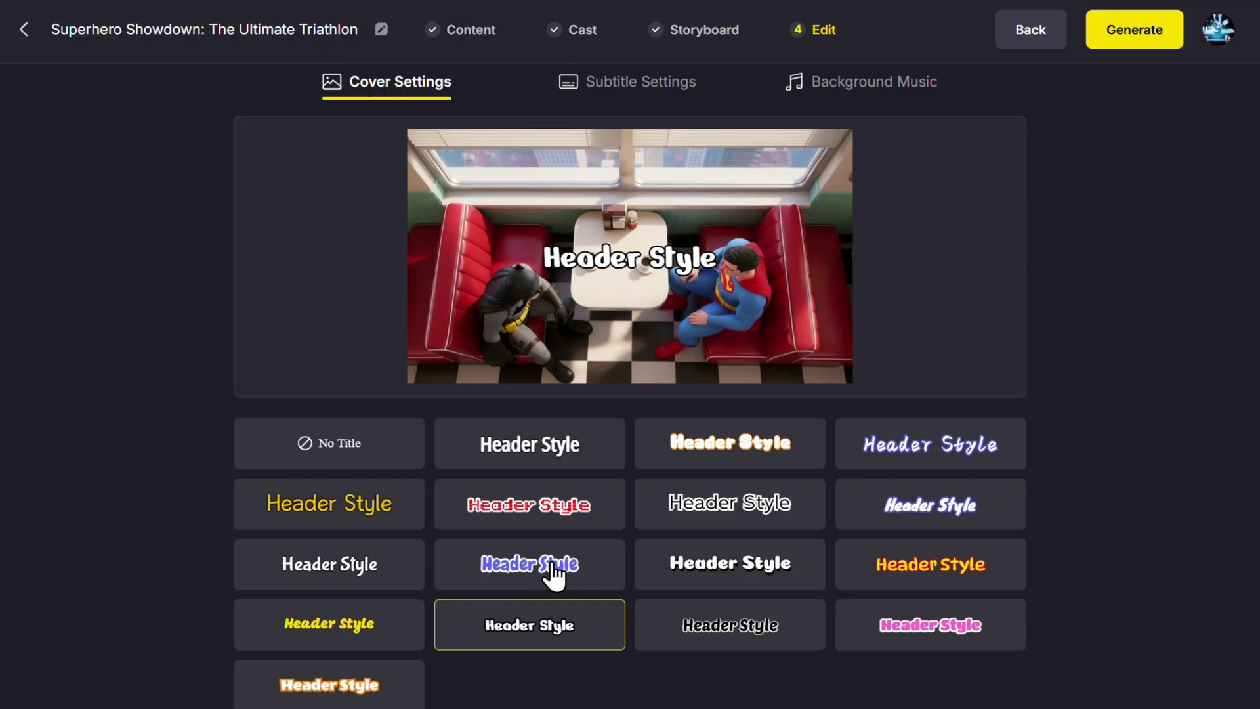
{"action": "scroll", "coordinate": [614, 469], "scroll_direction": "up", "scroll_amount": 4}
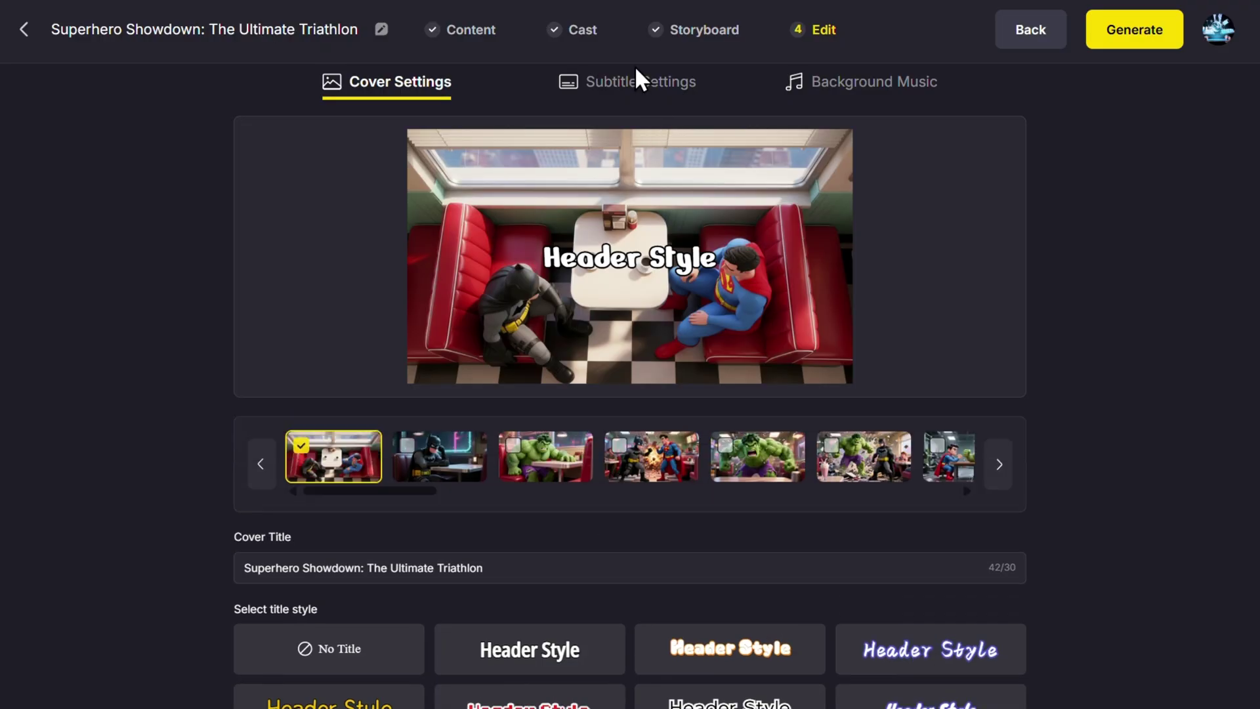
Step: Try another subtitle look, then keep the plain white subtitle style
{"action": "left_click", "coordinate": [631, 82]}
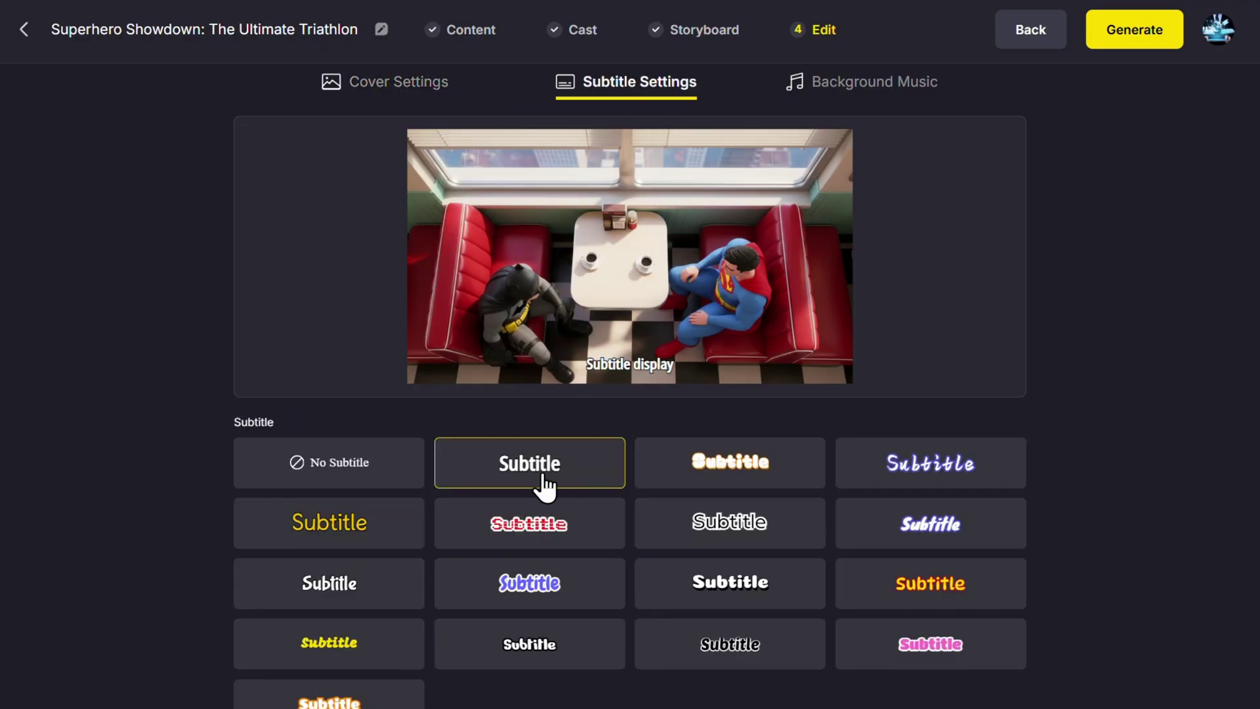
{"action": "left_click", "coordinate": [571, 642]}
{"action": "left_click", "coordinate": [578, 463]}
Step: Check the background music, then generate the video at 16:9 in High (1080p)
{"action": "left_click", "coordinate": [873, 82]}
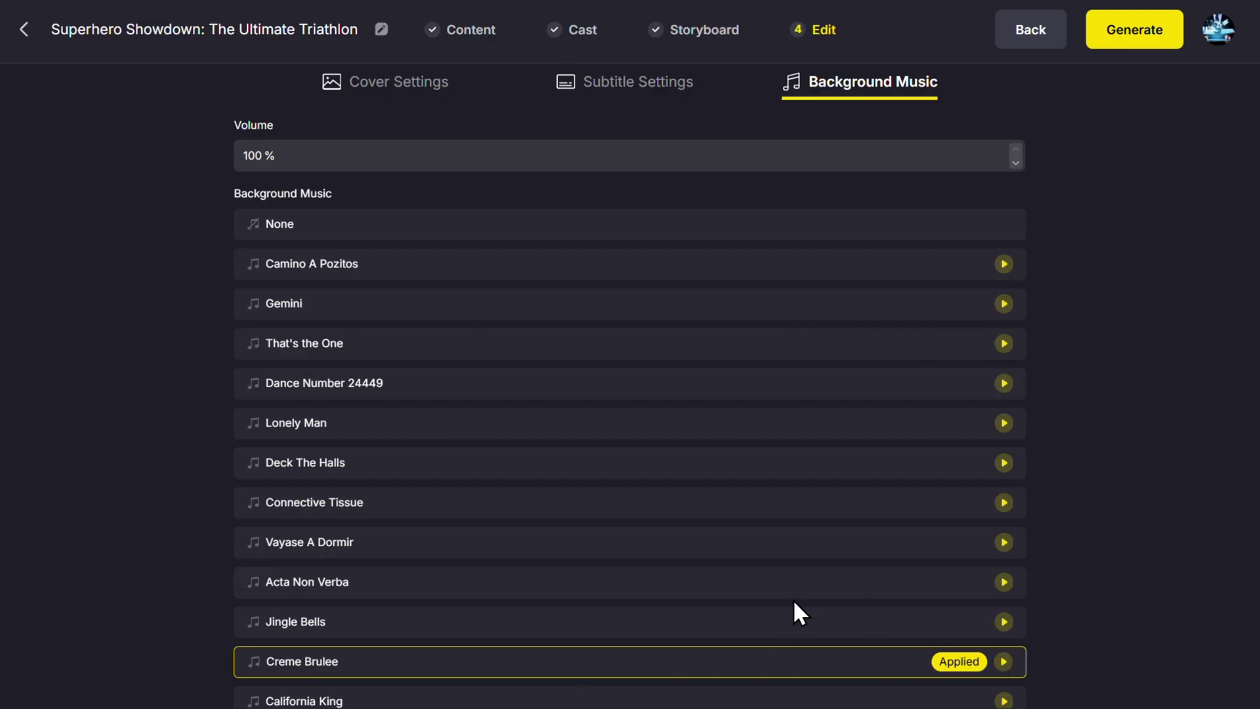
{"action": "left_click", "coordinate": [1120, 42]}
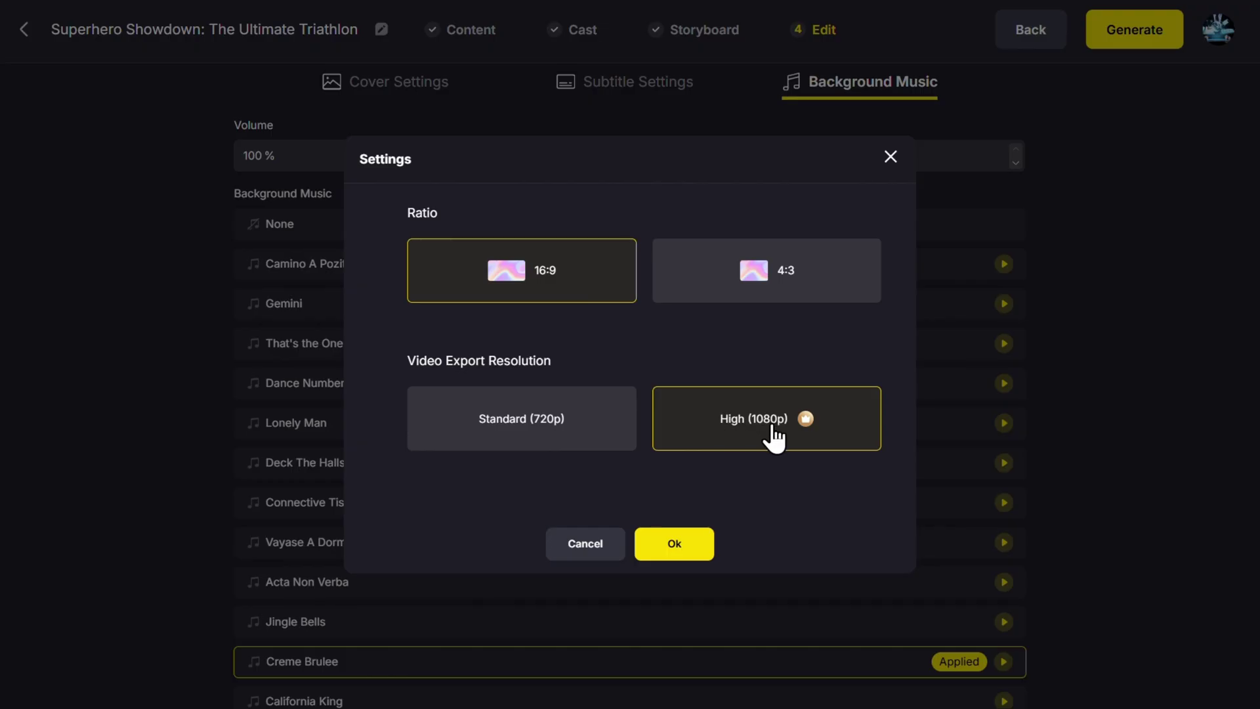
{"action": "left_click", "coordinate": [664, 555]}
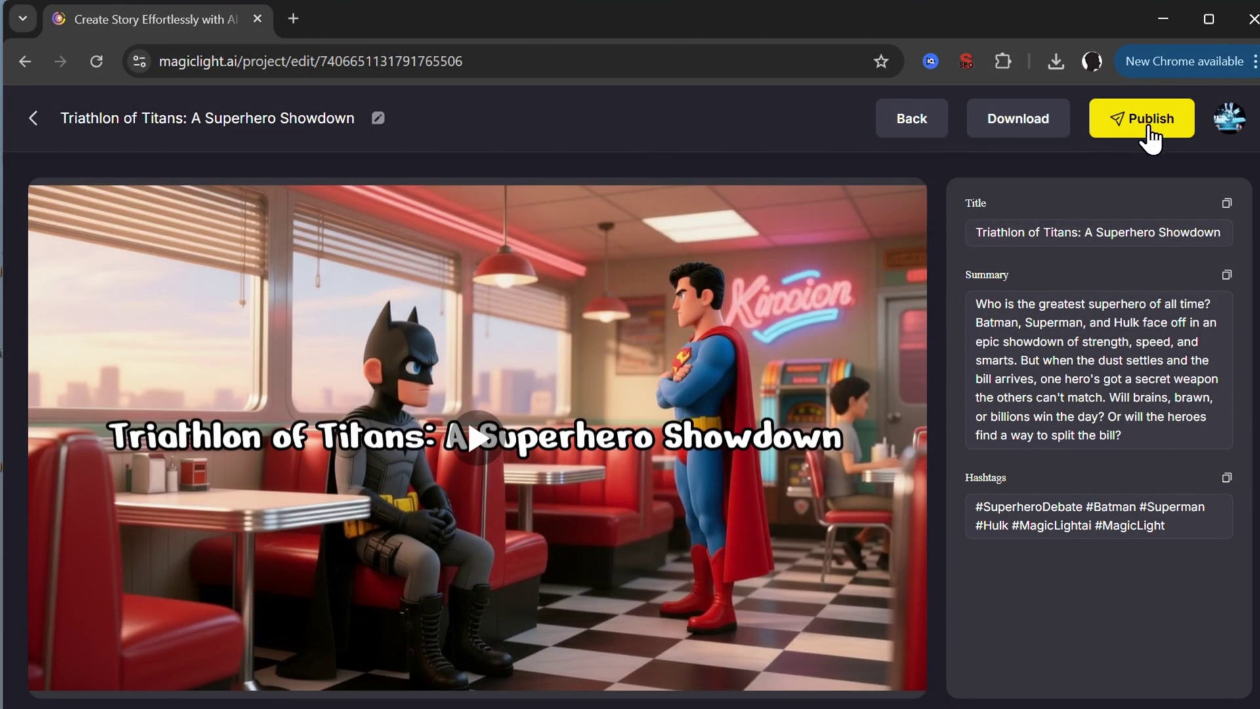
Step: Wait for the video to finish generating, then return to the Home page
{"action": "mouse_move", "coordinate": [1002, 136]}
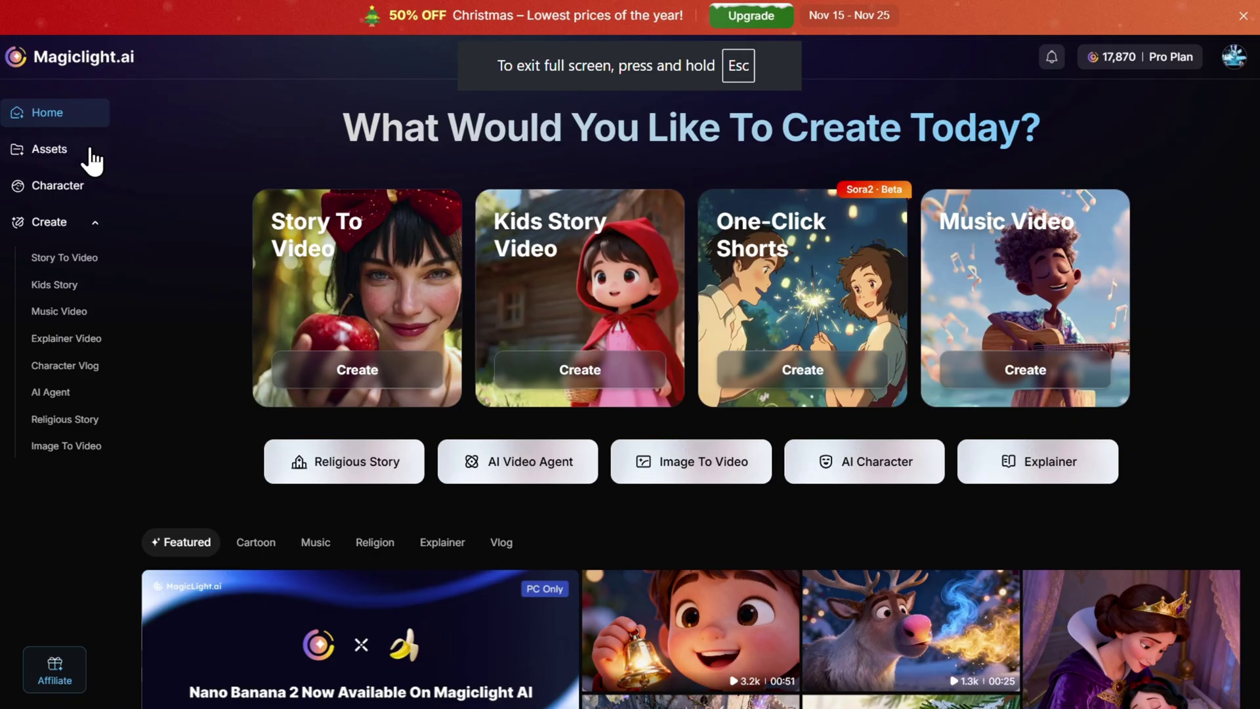
{"action": "scroll", "coordinate": [185, 240], "scroll_direction": "down", "scroll_amount": 2}
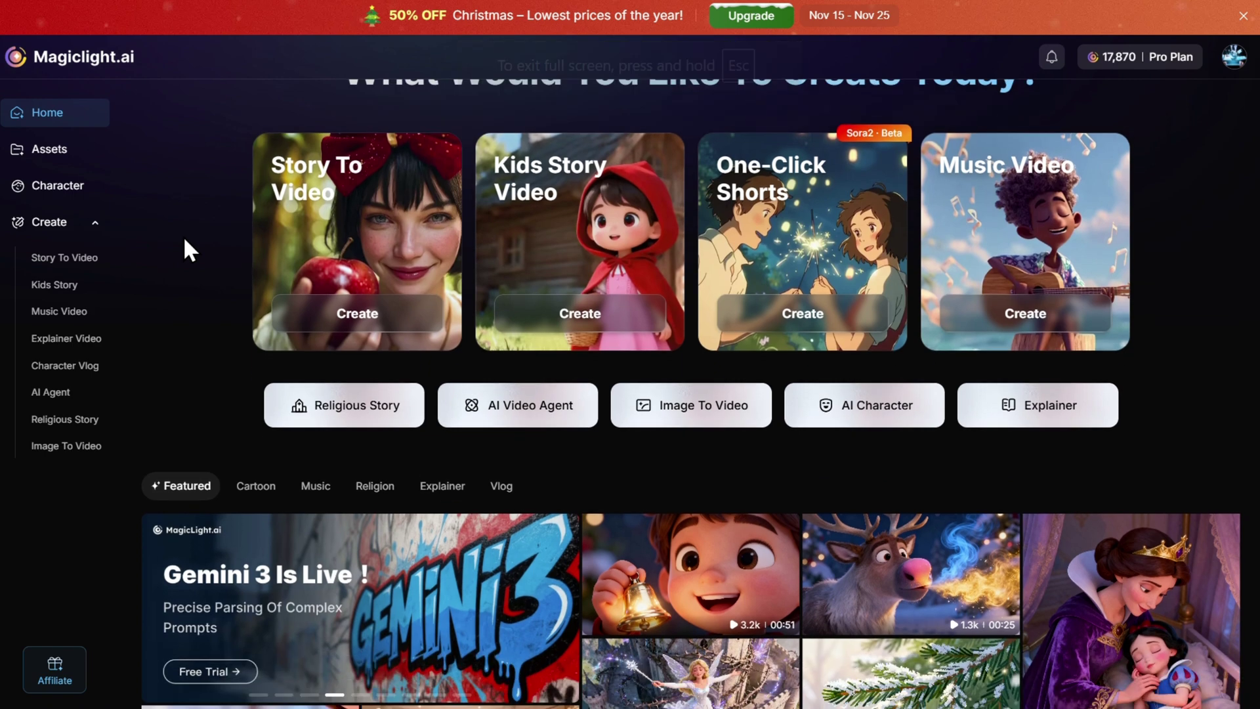
{"action": "scroll", "coordinate": [184, 240], "scroll_direction": "down", "scroll_amount": 1}
{"action": "scroll", "coordinate": [185, 240], "scroll_direction": "up", "scroll_amount": 2}
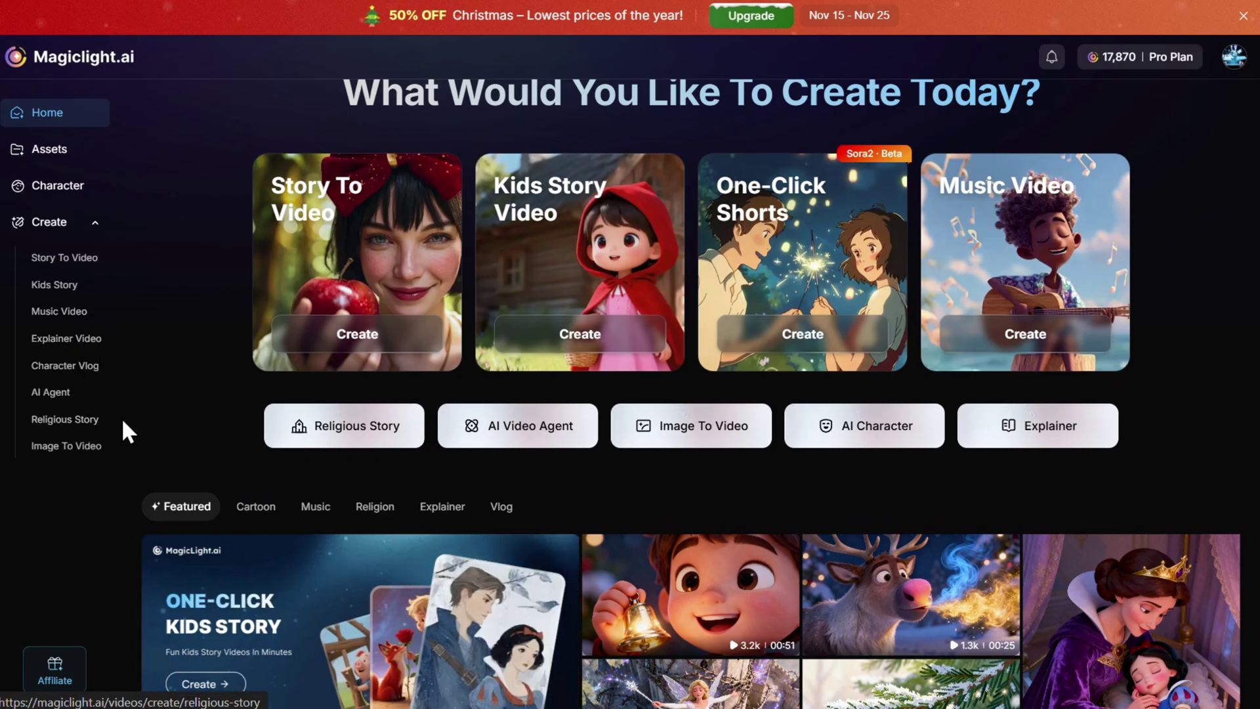
{"action": "scroll", "coordinate": [219, 372], "scroll_direction": "down", "scroll_amount": 10}
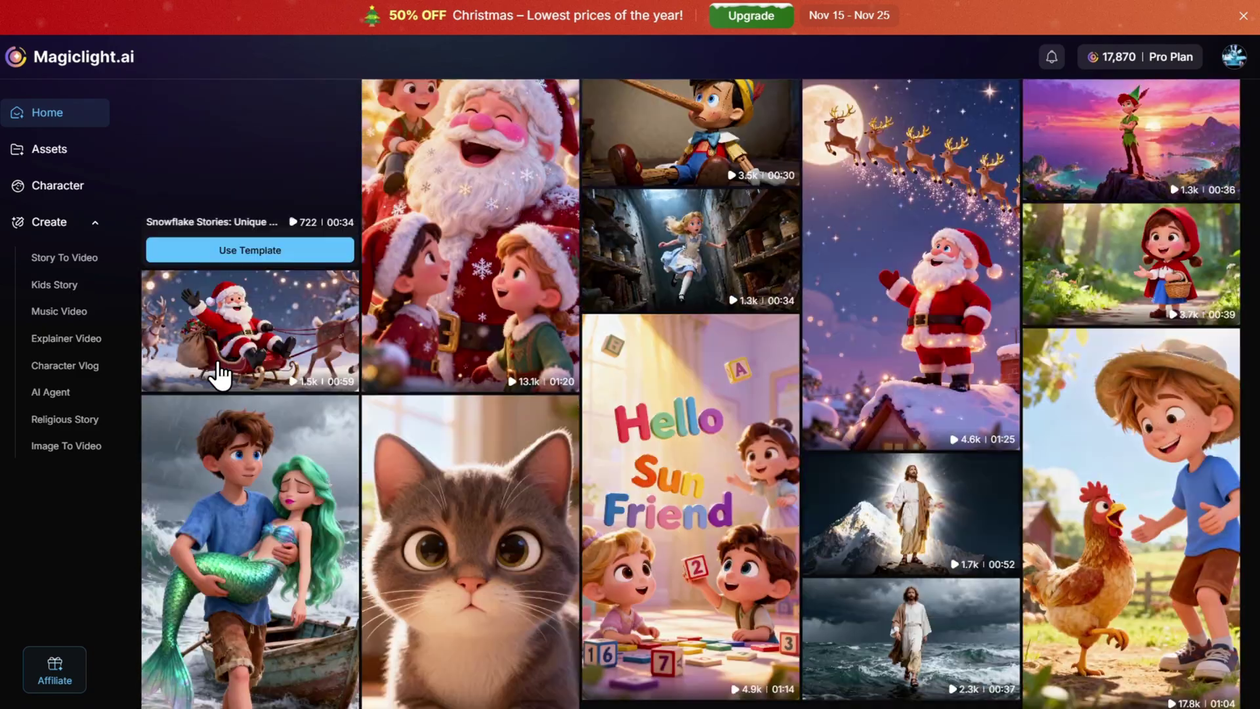
{"action": "scroll", "coordinate": [219, 372], "scroll_direction": "down", "scroll_amount": 4}
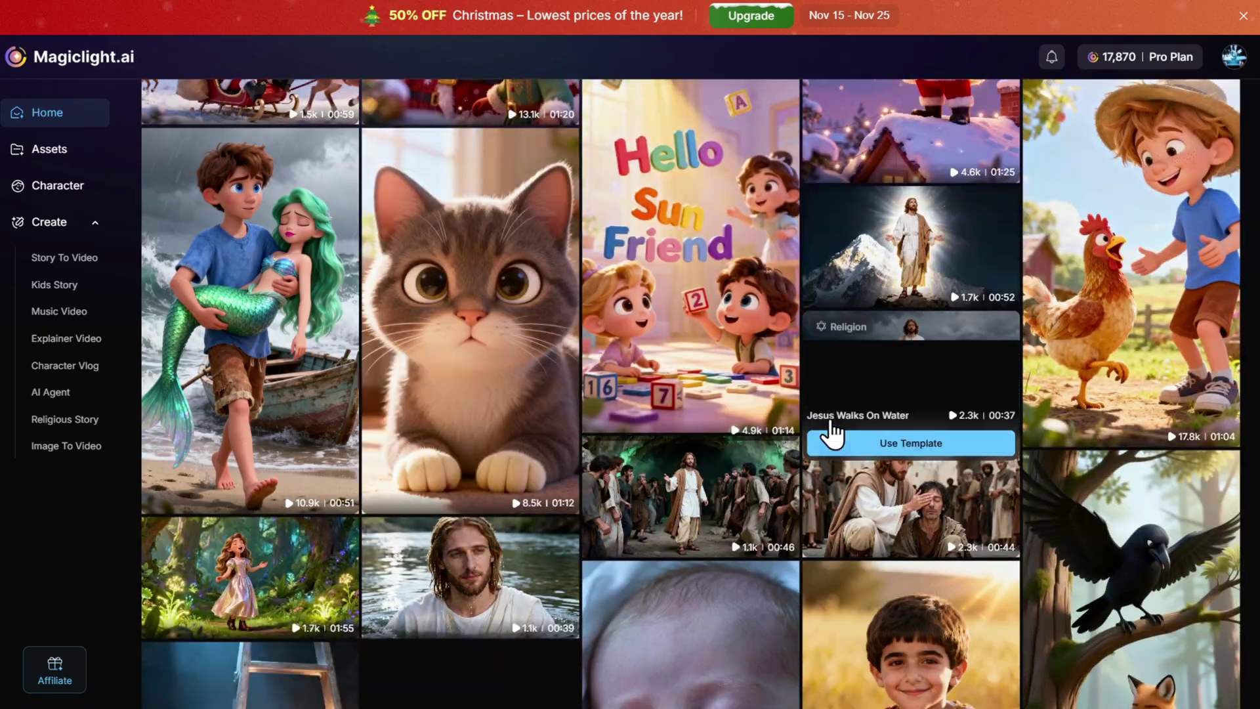
{"action": "scroll", "coordinate": [831, 433], "scroll_direction": "down", "scroll_amount": 5}
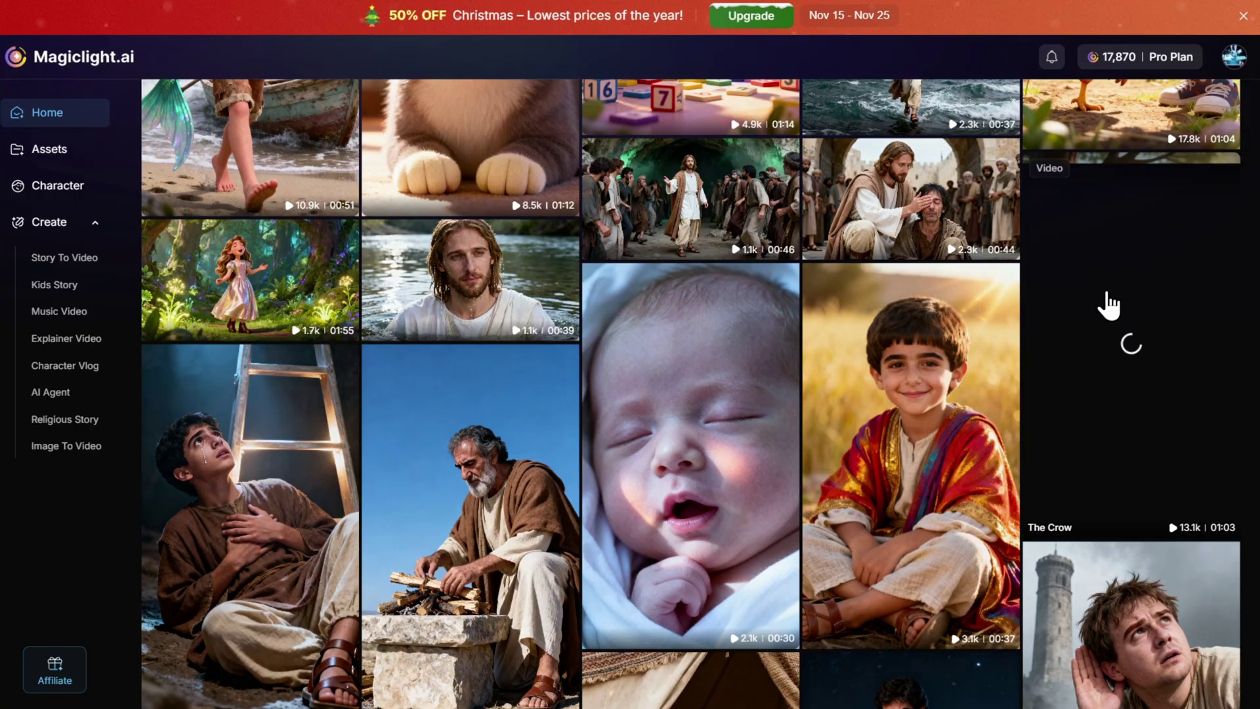
{"action": "scroll", "coordinate": [1109, 304], "scroll_direction": "up", "scroll_amount": 10}
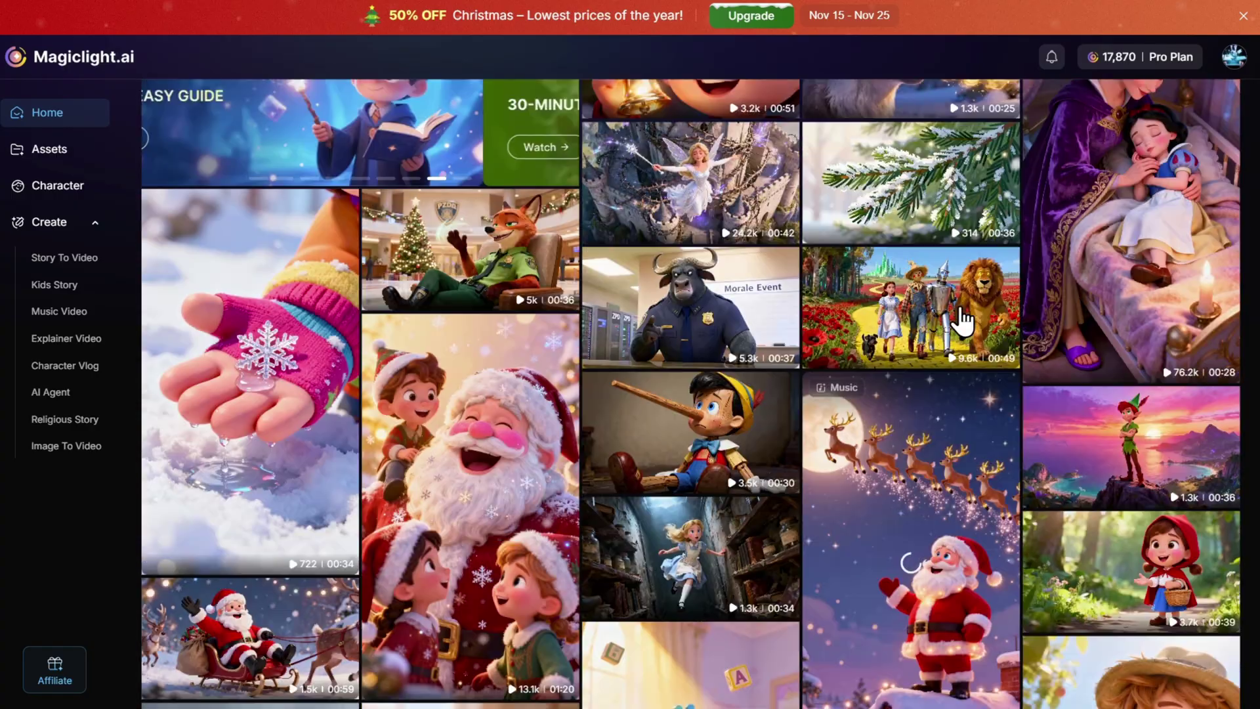
{"action": "scroll", "coordinate": [963, 322], "scroll_direction": "up", "scroll_amount": 5}
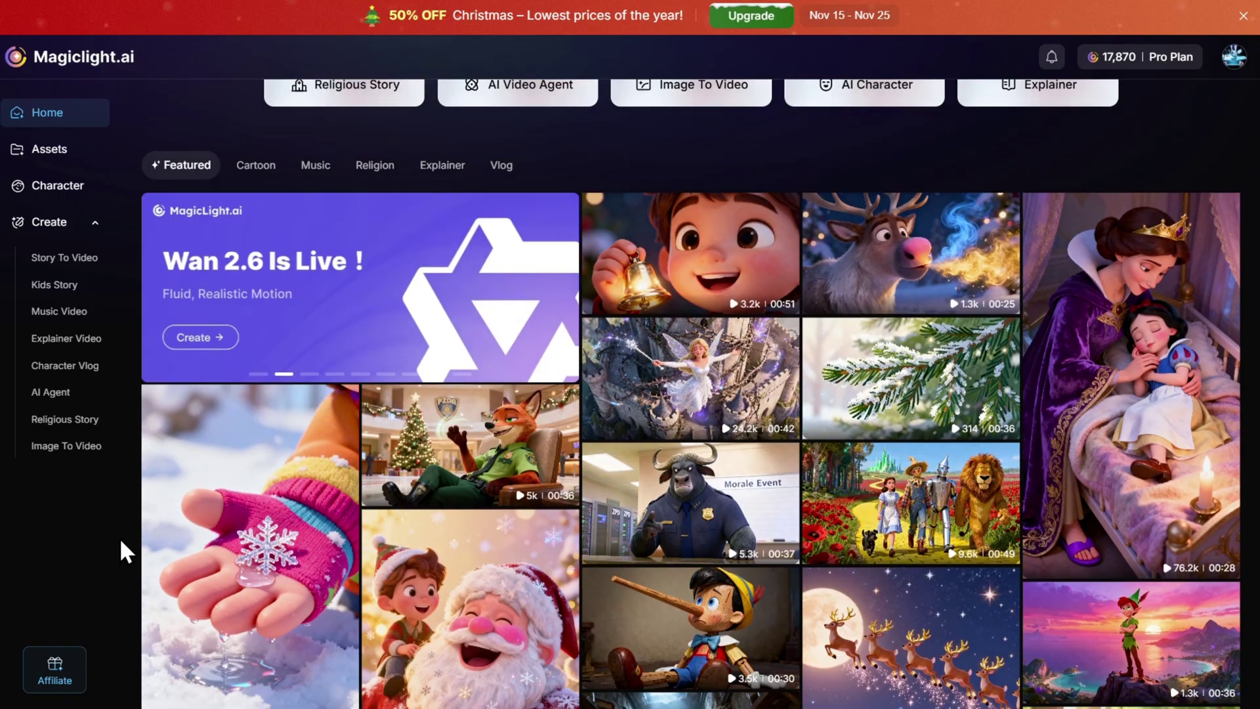
{"action": "scroll", "coordinate": [119, 537], "scroll_direction": "down", "scroll_amount": 3}
{"action": "scroll", "coordinate": [120, 538], "scroll_direction": "down", "scroll_amount": 8}
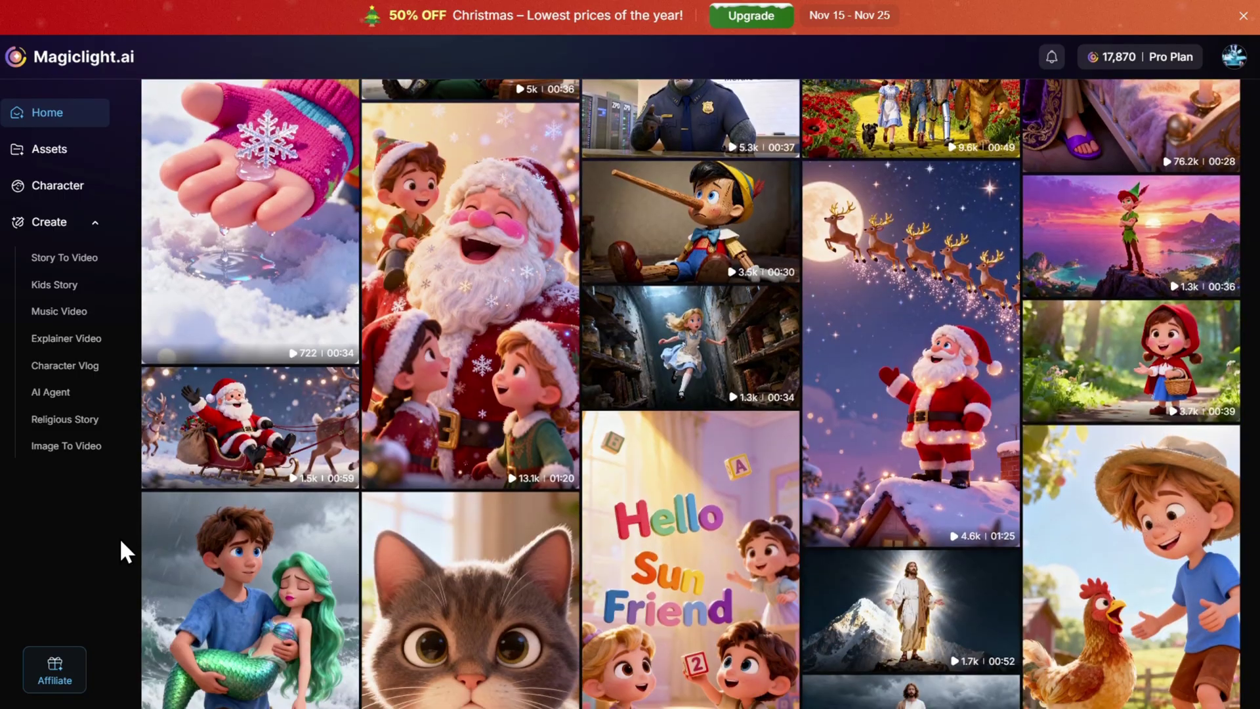
{"action": "scroll", "coordinate": [119, 537], "scroll_direction": "down", "scroll_amount": 4}
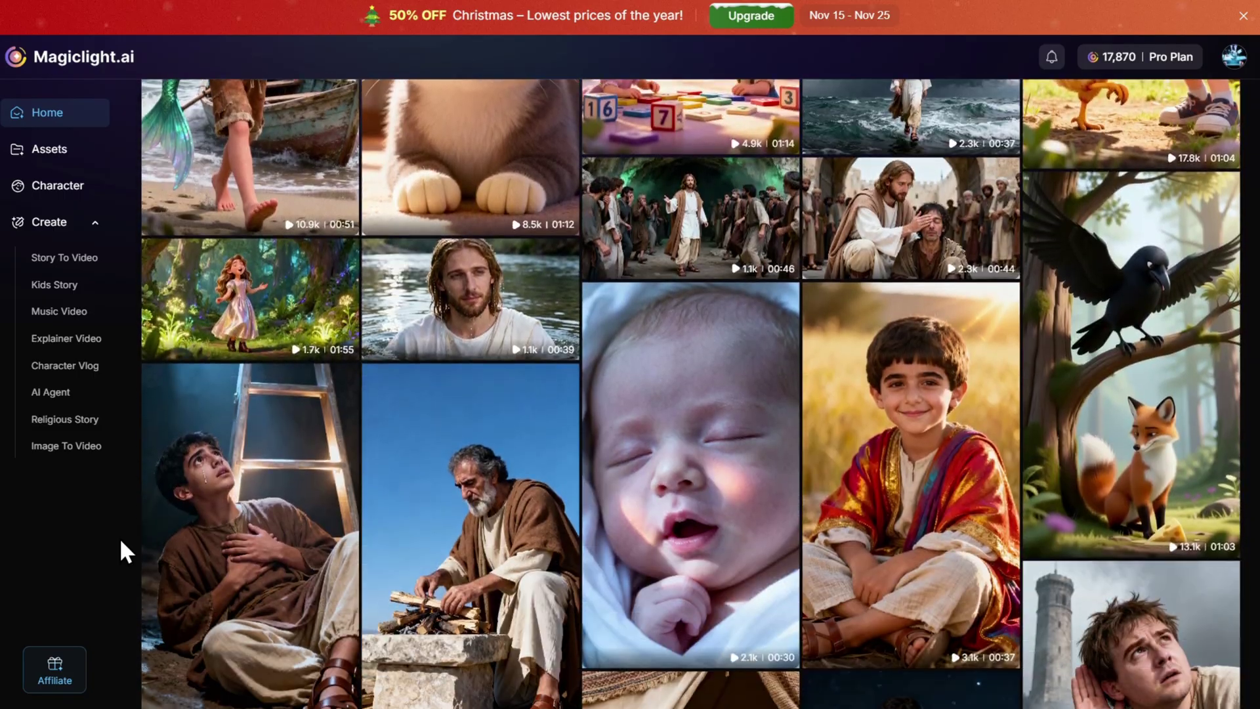